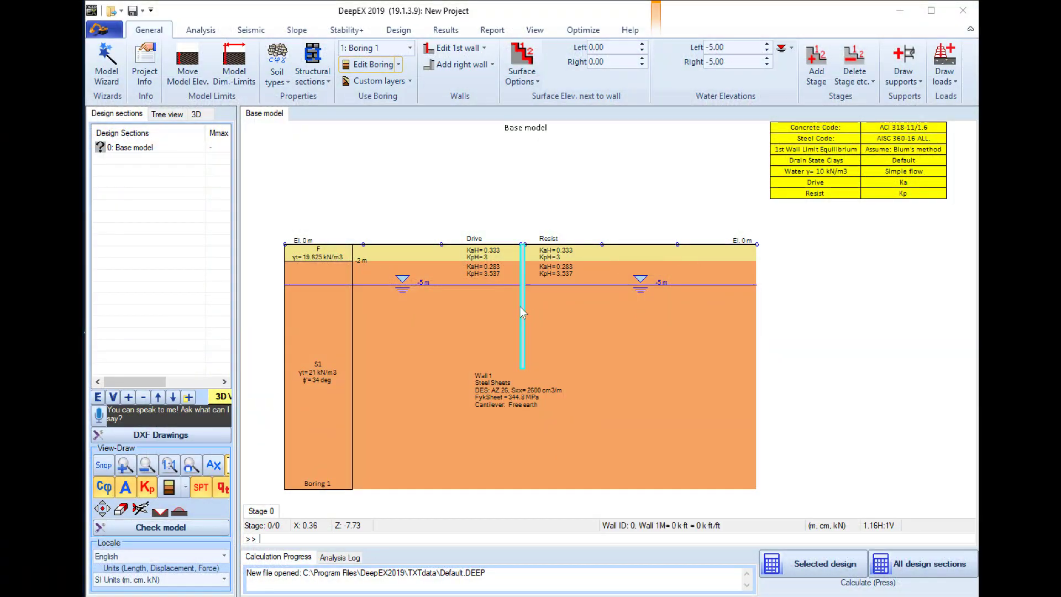
# Step: Open the wall's section data, rename the section 0.6m 6D18 and make it a tangent pile wall with reinforced concrete piles
pyautogui.doubleClick(520, 313)
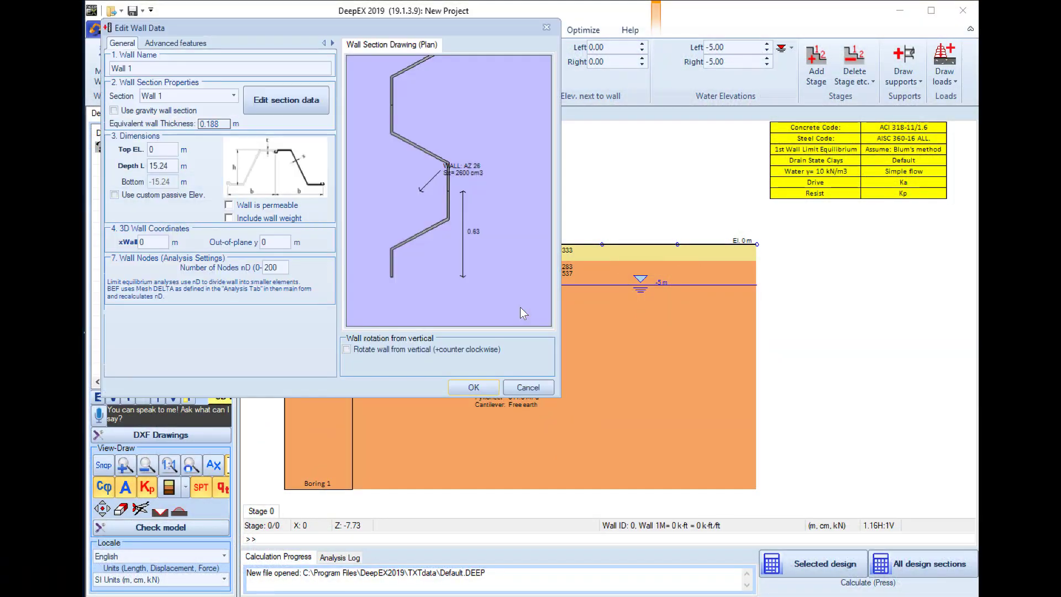
pyautogui.click(301, 115)
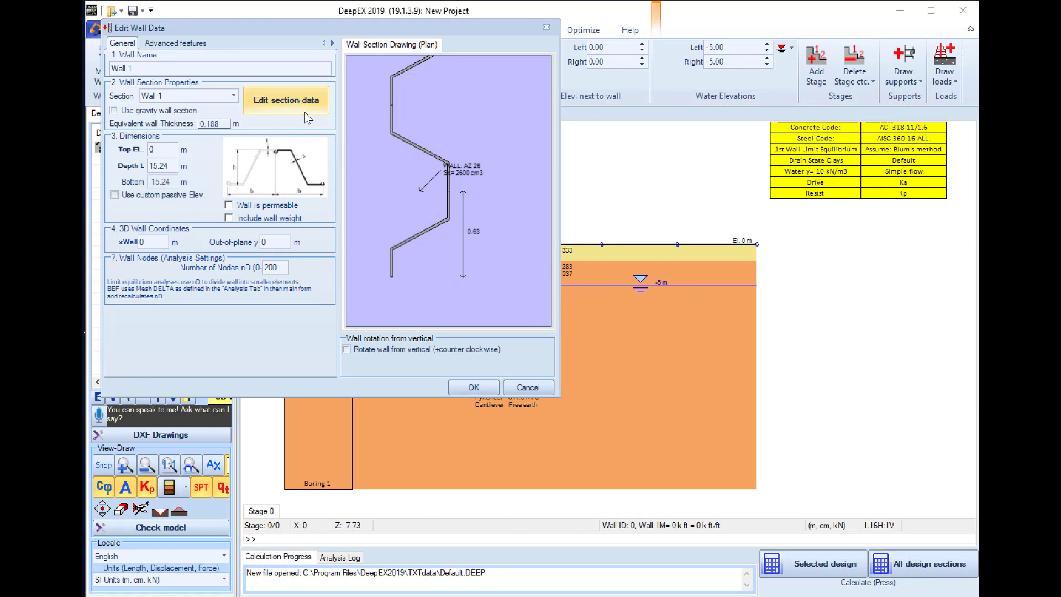
pyautogui.click(304, 112)
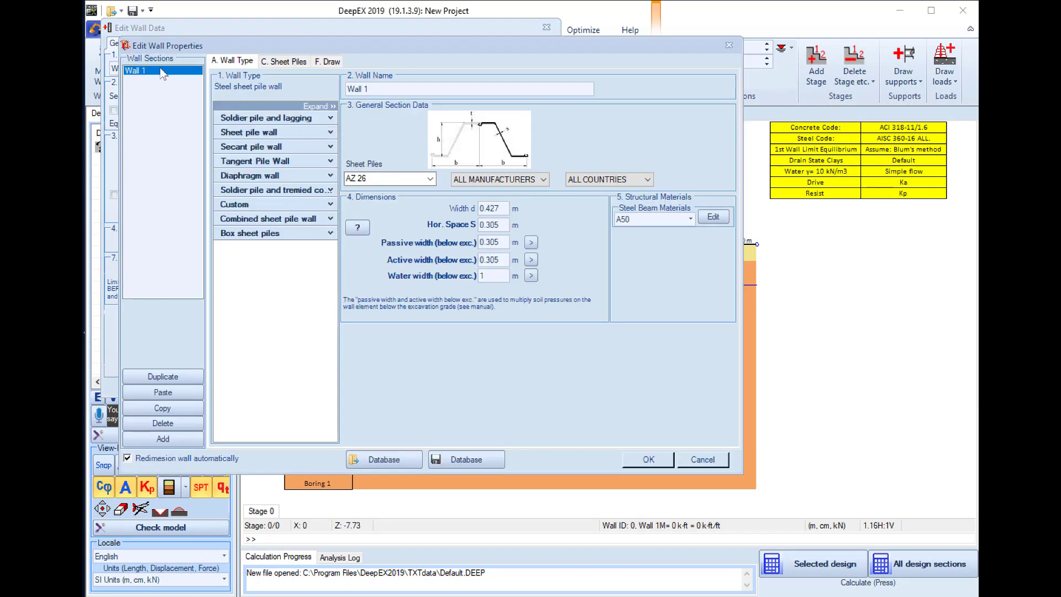
pyautogui.moveTo(391, 91); pyautogui.dragTo(343, 90)
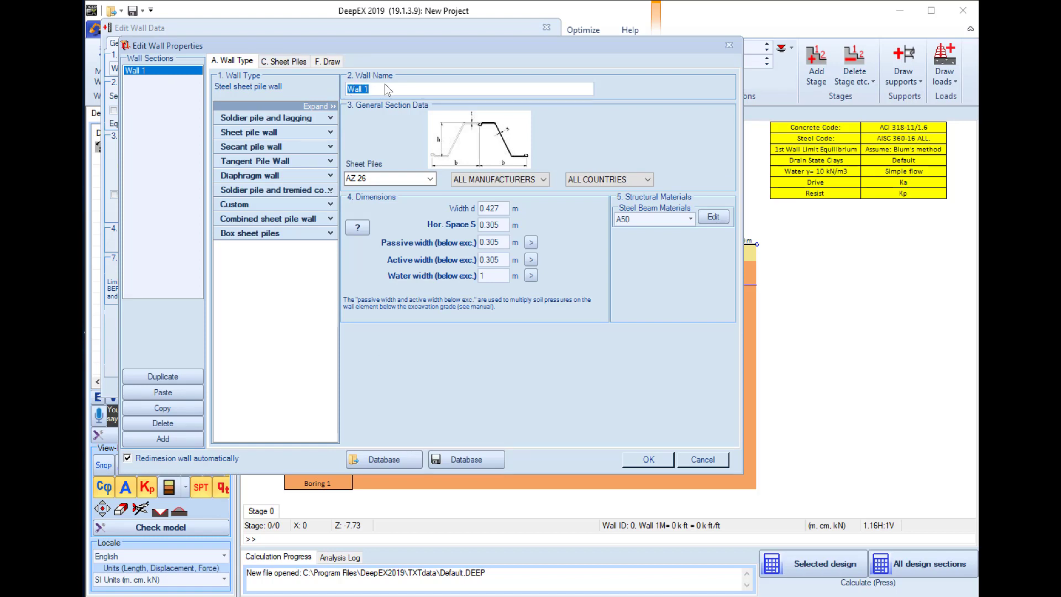
pyautogui.write('0.6m 6D18')
pyautogui.click(330, 162)
pyautogui.click(290, 197)
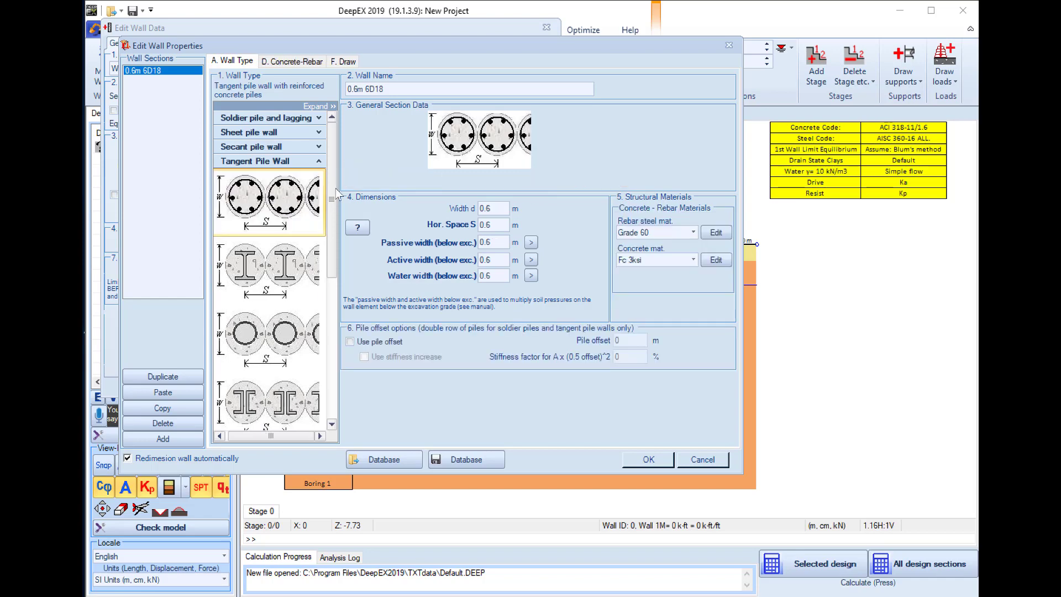
# Step: Set the longitudinal bars to Φ18 and the shear reinforcement to Φ8 at 12 cm spacing, and view the section drawing
pyautogui.click(290, 62)
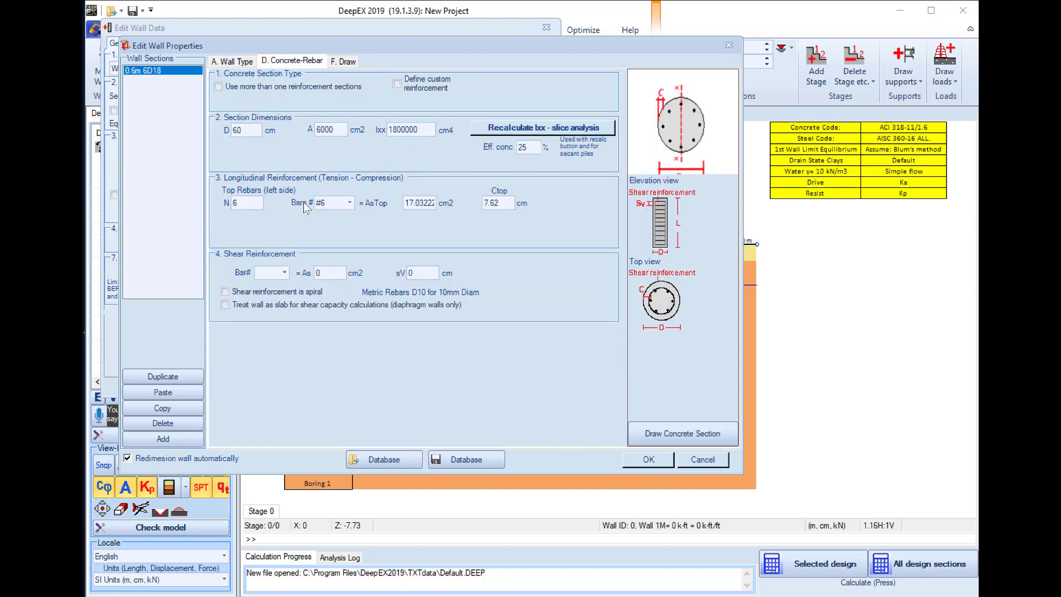
pyautogui.click(350, 203)
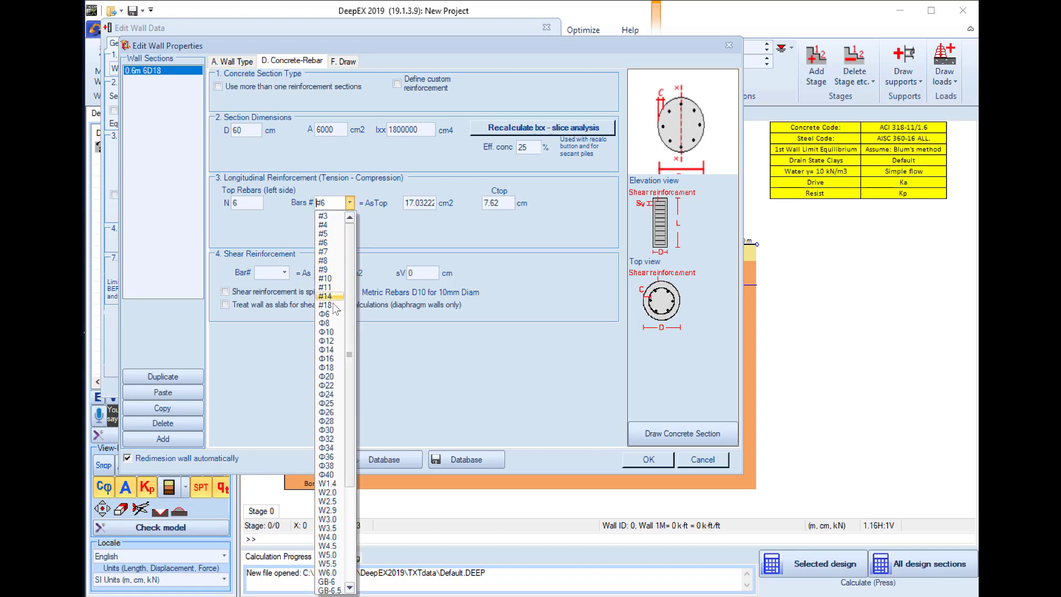
pyautogui.click(328, 367)
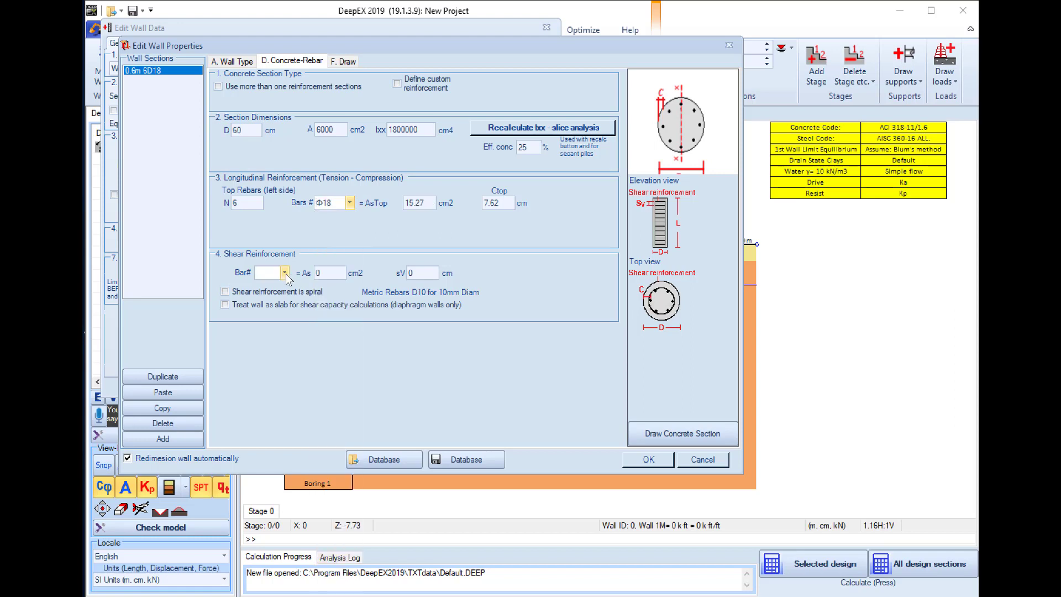
pyautogui.click(284, 273)
pyautogui.scroll(-2, 268, 332)
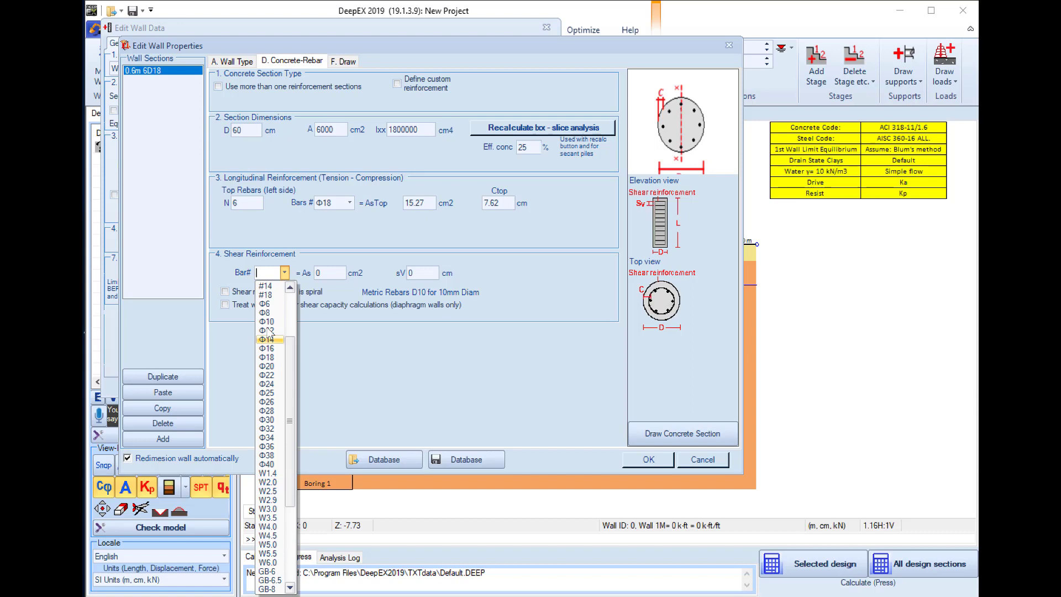
pyautogui.click(266, 359)
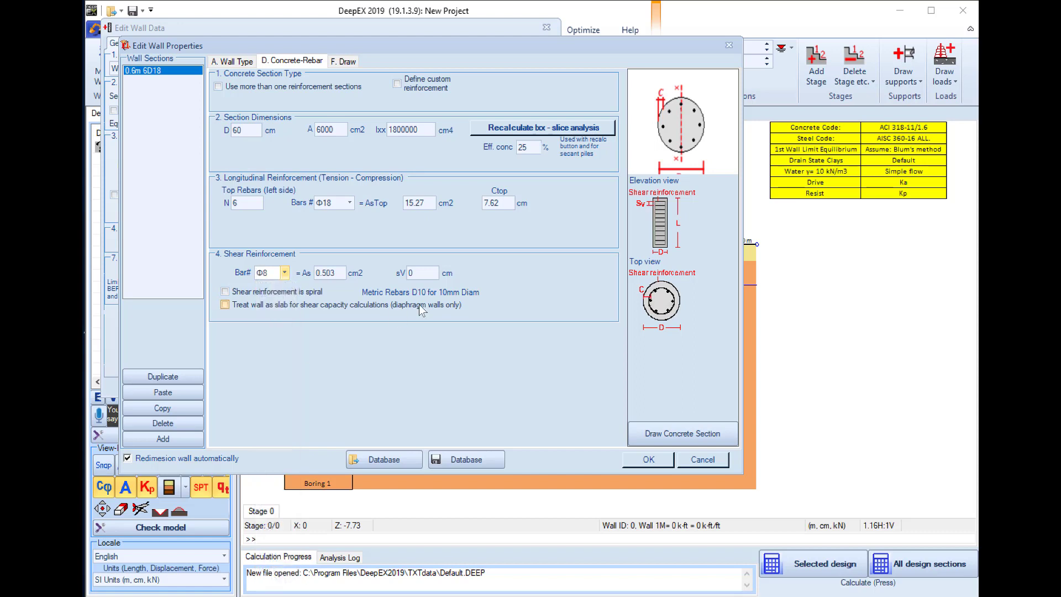
pyautogui.click(409, 273)
pyautogui.press('Delete')
pyautogui.write('12')
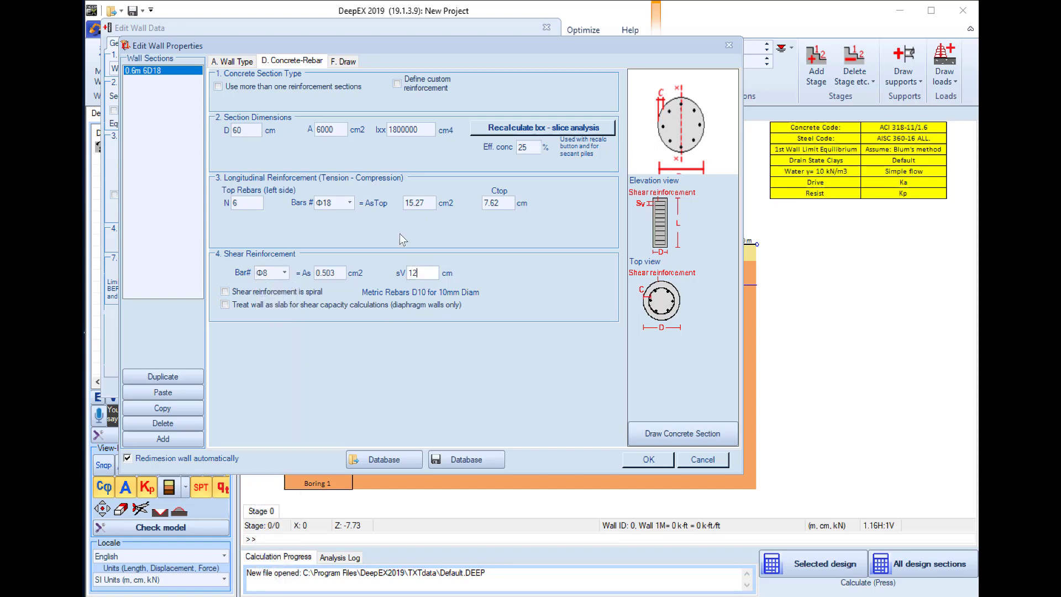
pyautogui.click(355, 60)
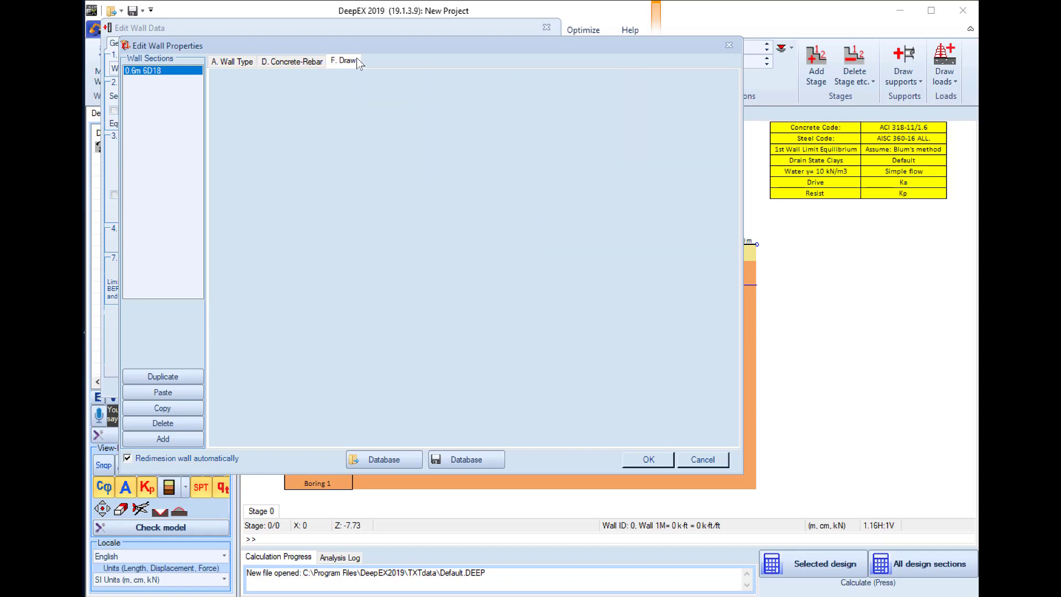
# Step: Add a second wall section and name it 0.6m 10D18 Custom, reusing the first section's name
pyautogui.click(242, 61)
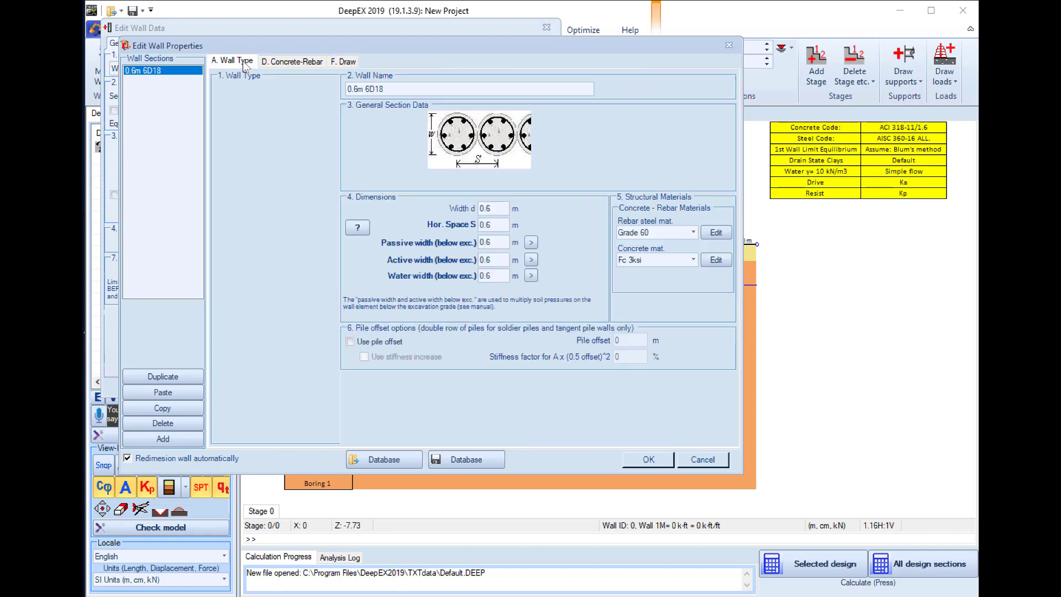
pyautogui.click(385, 88)
pyautogui.moveTo(386, 88); pyautogui.dragTo(341, 89)
pyautogui.hotkey('ctrl', 'c')
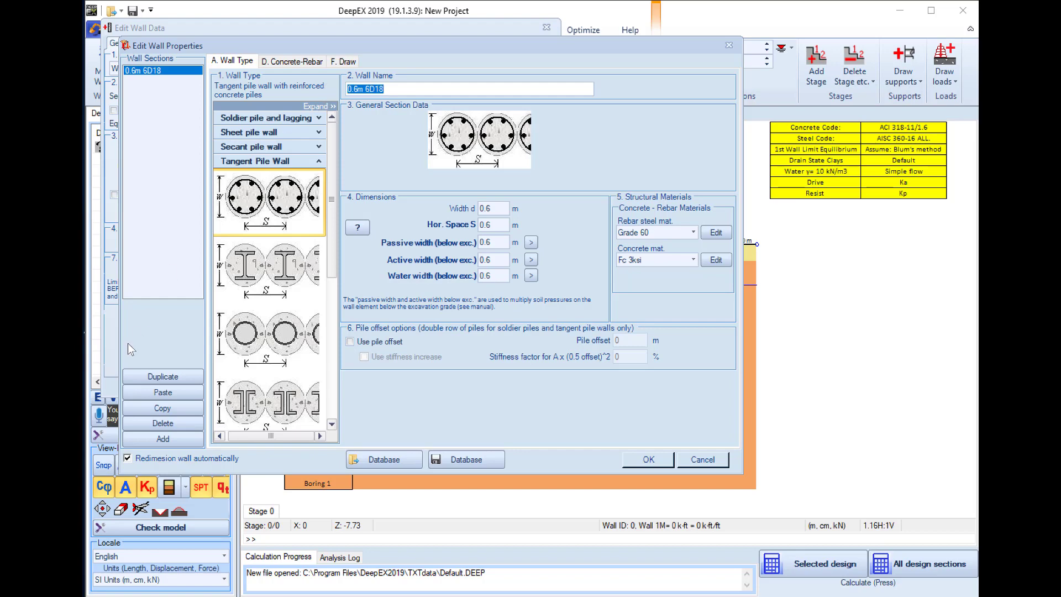
pyautogui.click(153, 440)
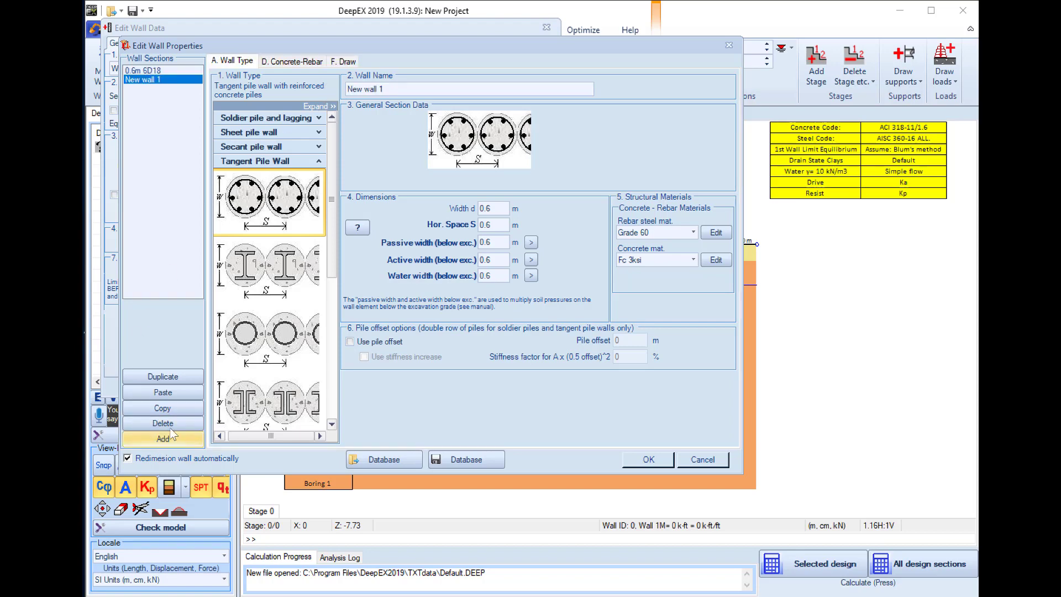
pyautogui.moveTo(394, 89); pyautogui.dragTo(346, 88)
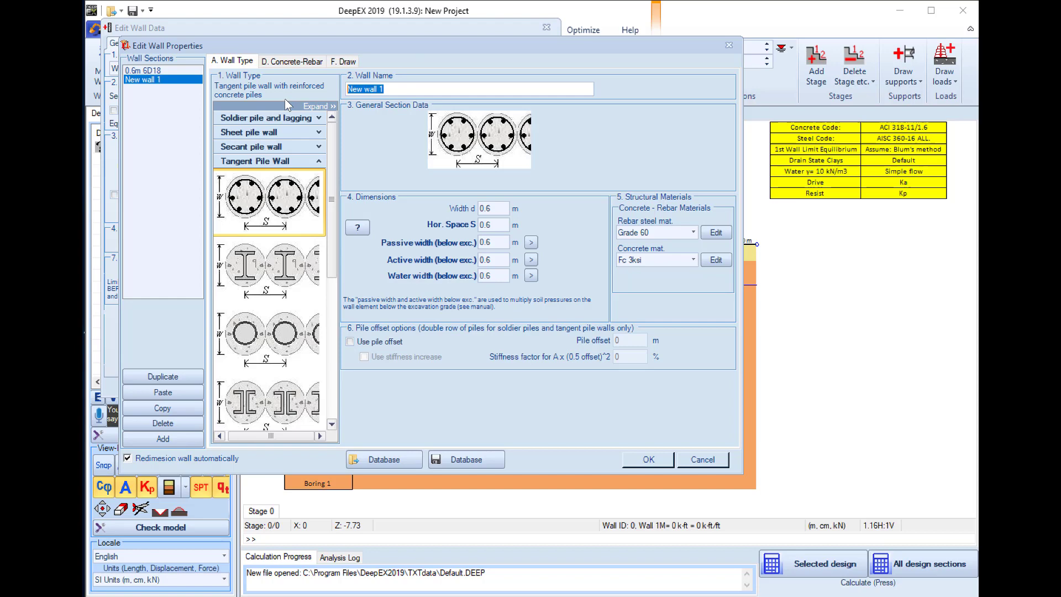
pyautogui.hotkey('ctrl', 'v')
pyautogui.moveTo(364, 89); pyautogui.dragTo(370, 89)
pyautogui.write('10')
pyautogui.click(402, 88)
pyautogui.write('Custom')
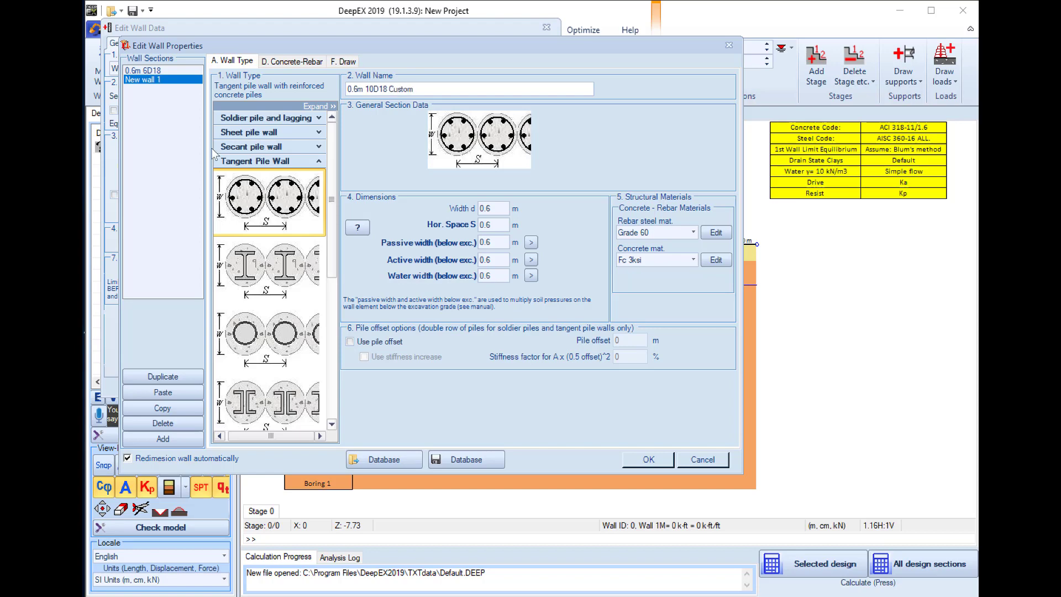
pyautogui.click(175, 107)
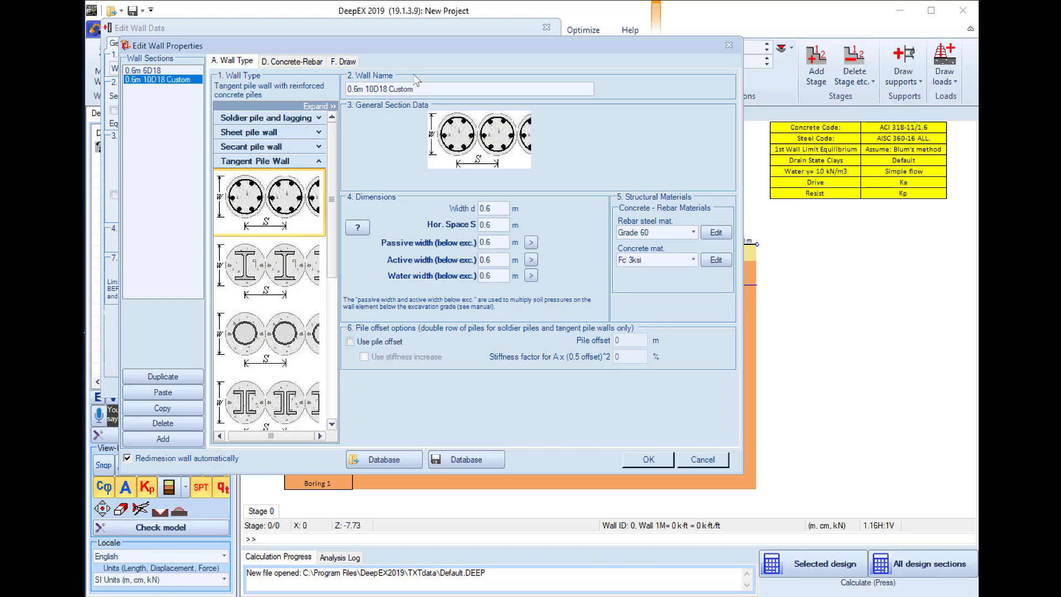
# Step: Enable custom reinforcement for the 0.6m 10D18 Custom section and accept the 70% concrete effectiveness
pyautogui.click(352, 62)
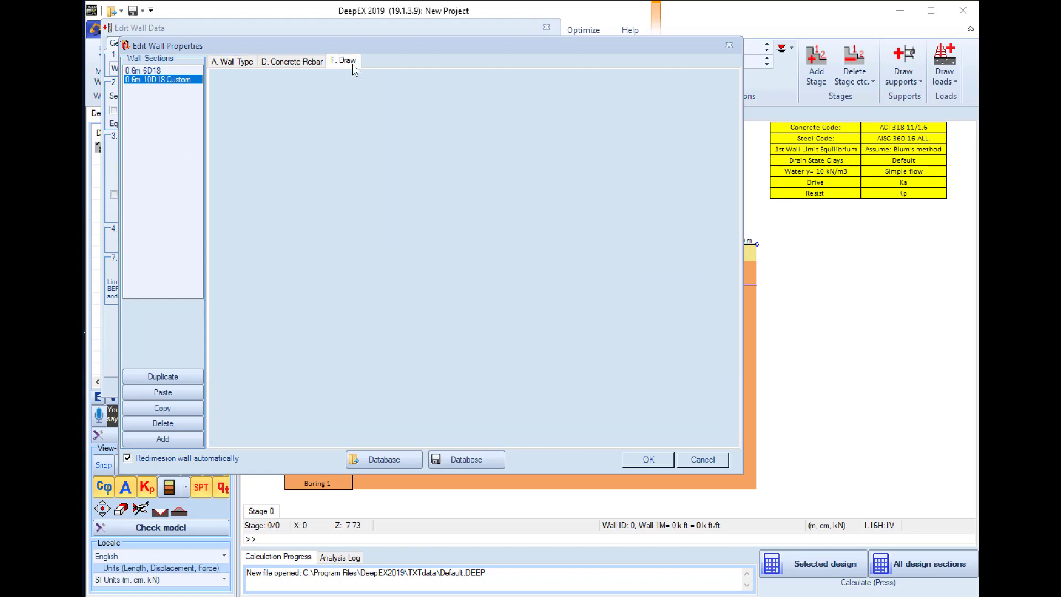
pyautogui.click(266, 64)
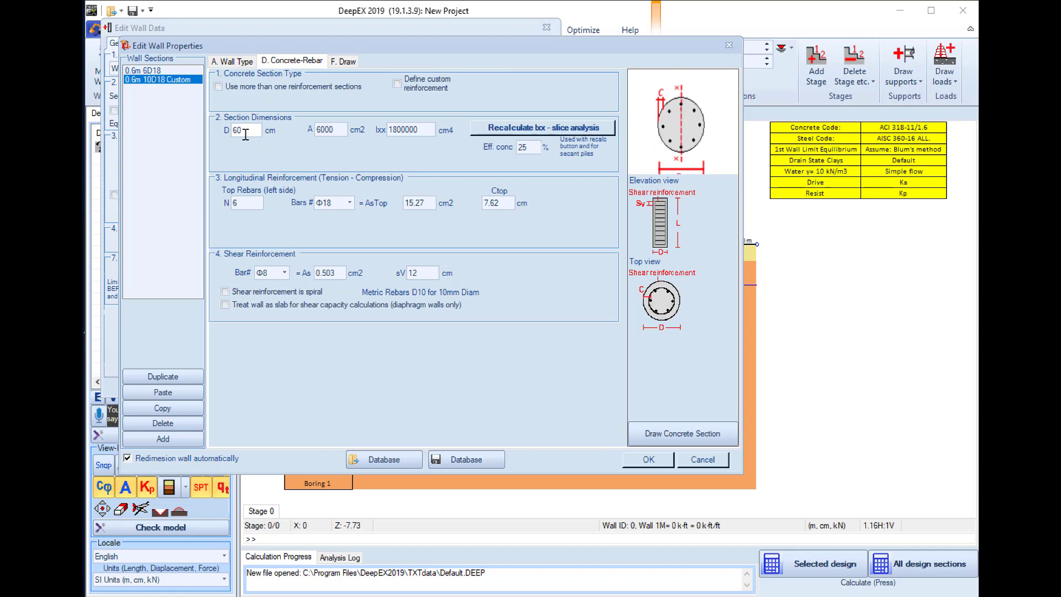
pyautogui.click(400, 84)
pyautogui.click(589, 354)
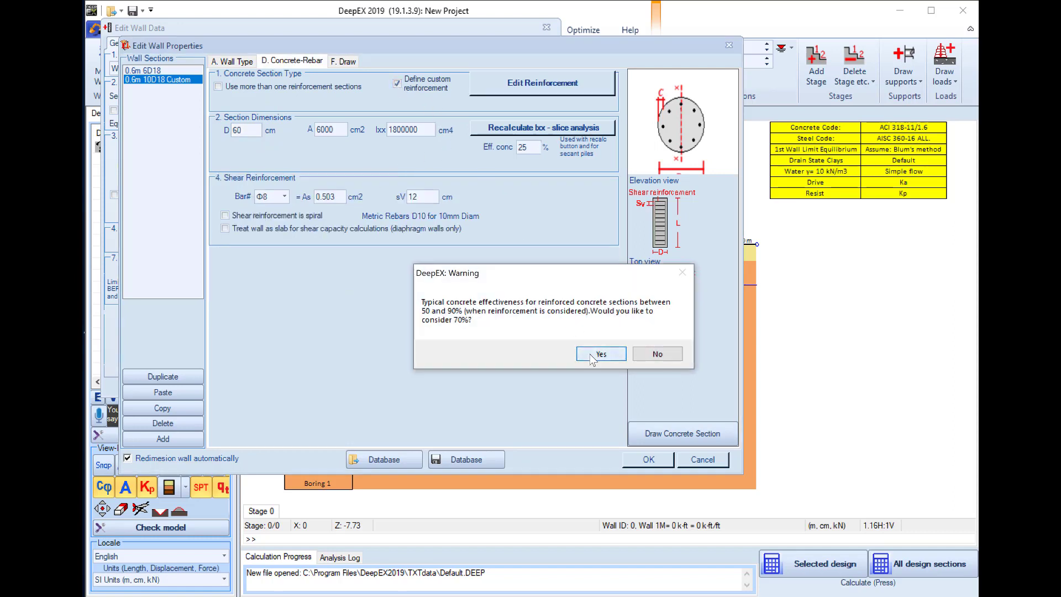
# Step: Open the custom reinforcement editor and place a single Φ18 bar at X 0, Y 25 in the circular section
pyautogui.click(529, 93)
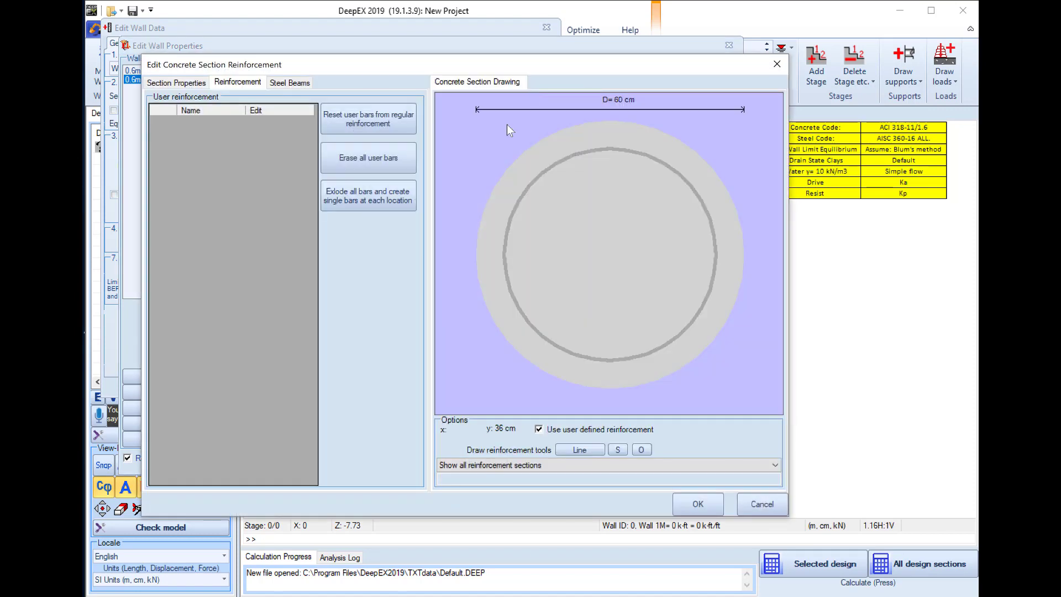
pyautogui.click(619, 451)
pyautogui.click(605, 152)
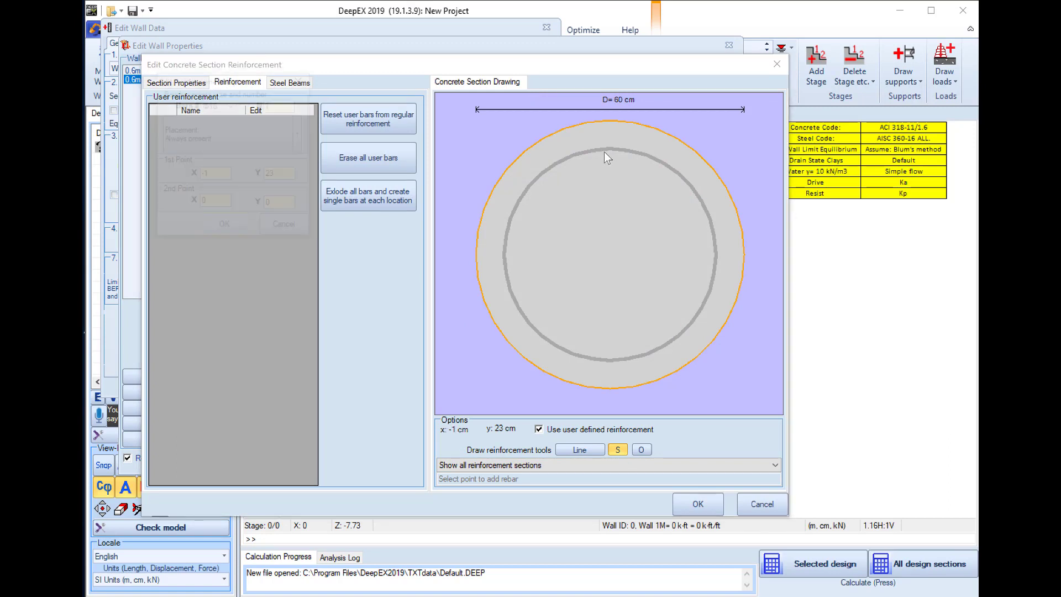
pyautogui.press('BackSpace')
pyautogui.press('BackSpace')
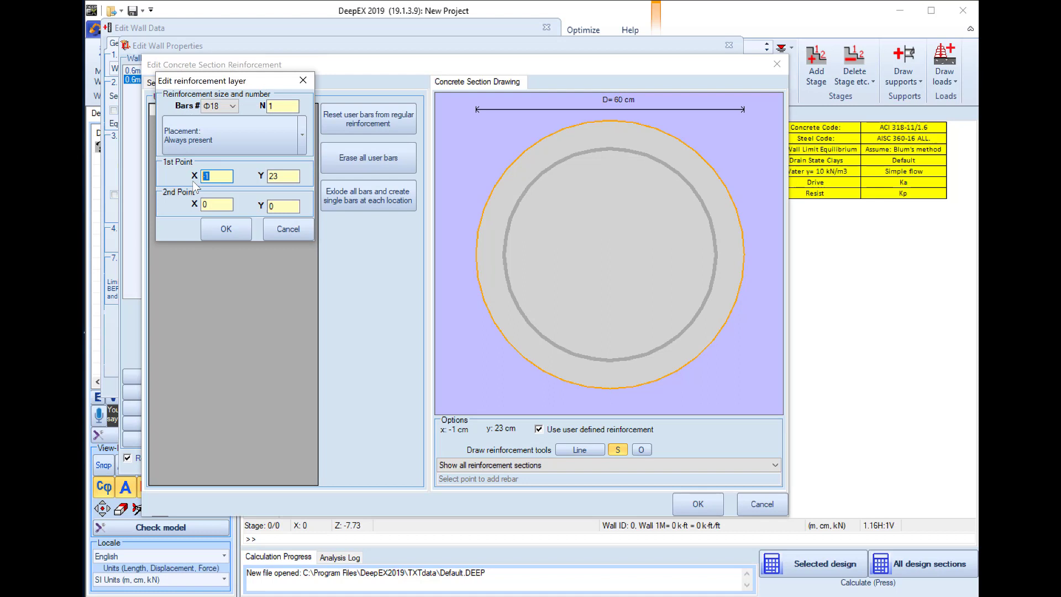
pyautogui.write('0')
pyautogui.moveTo(293, 176); pyautogui.dragTo(260, 176)
pyautogui.write('25')
pyautogui.click(227, 228)
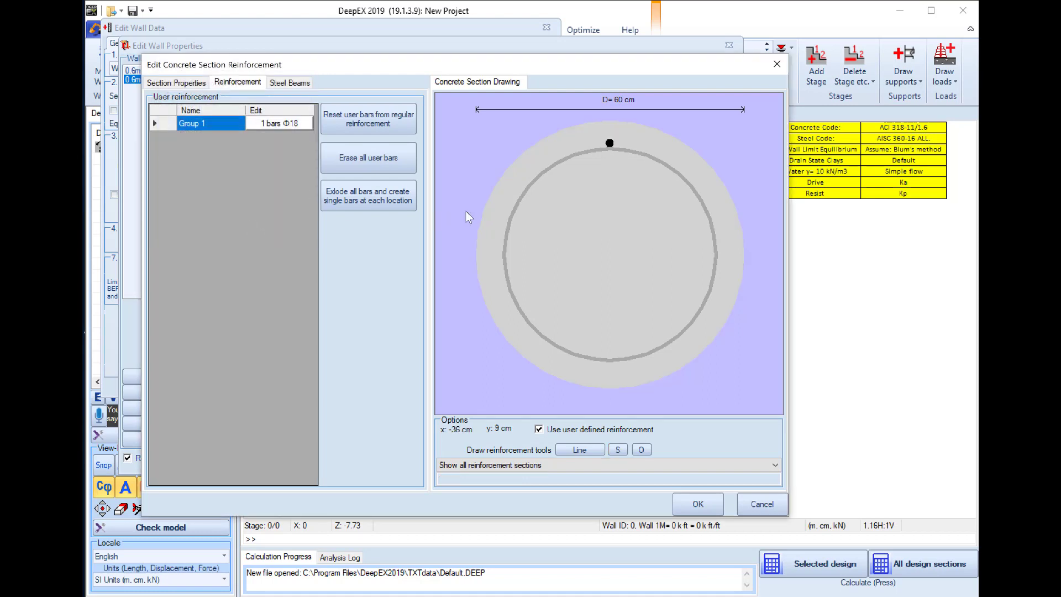
# Step: Place more single Φ18 bars around the circle, starting at X -8, Y 24, for twelve symmetric bars in all, and accept the layout
pyautogui.click(619, 450)
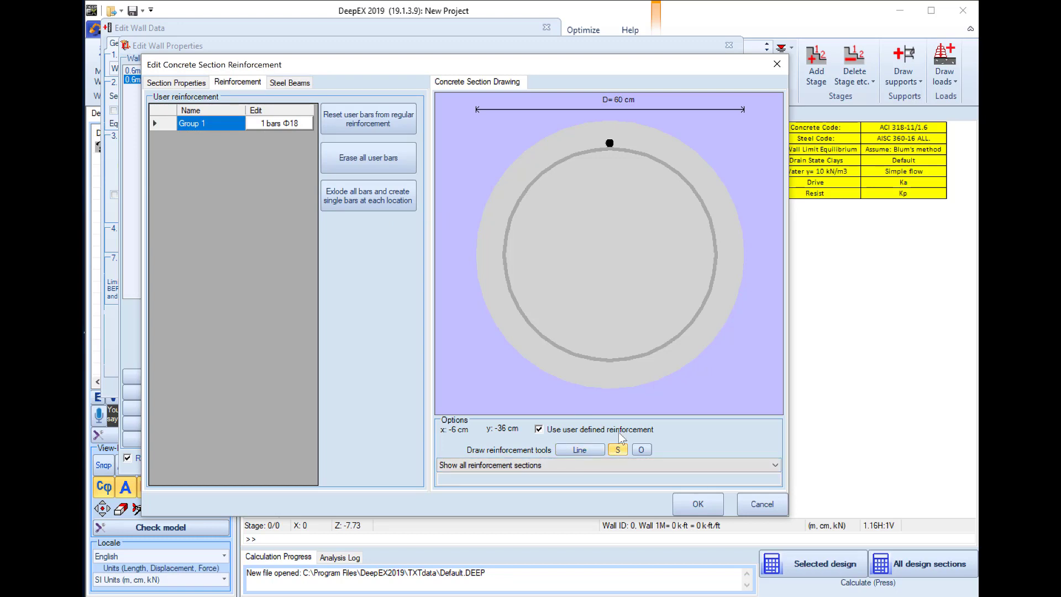
pyautogui.click(576, 150)
pyautogui.click(233, 194)
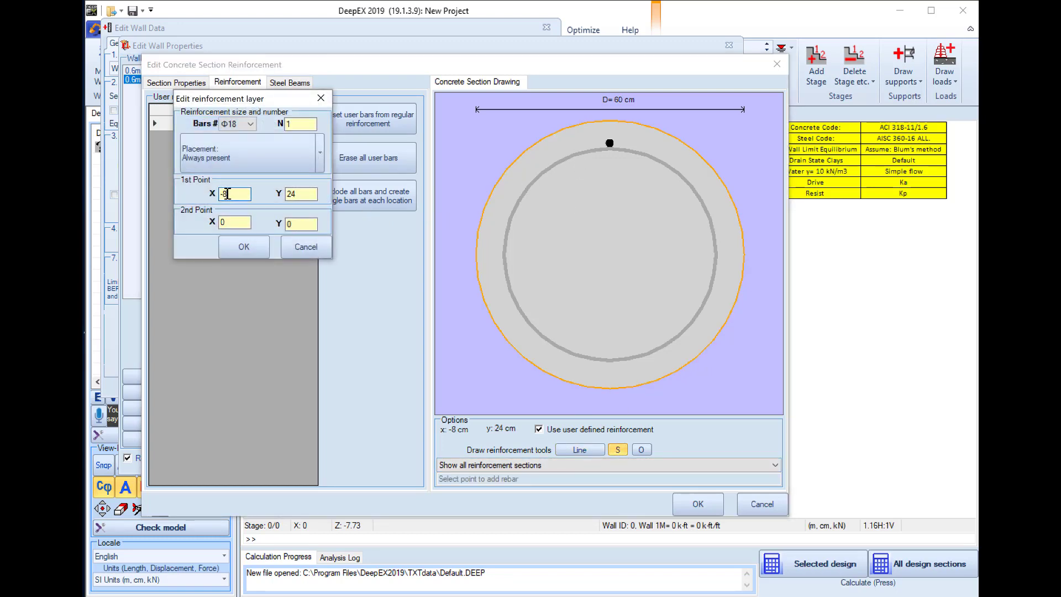
pyautogui.click(242, 245)
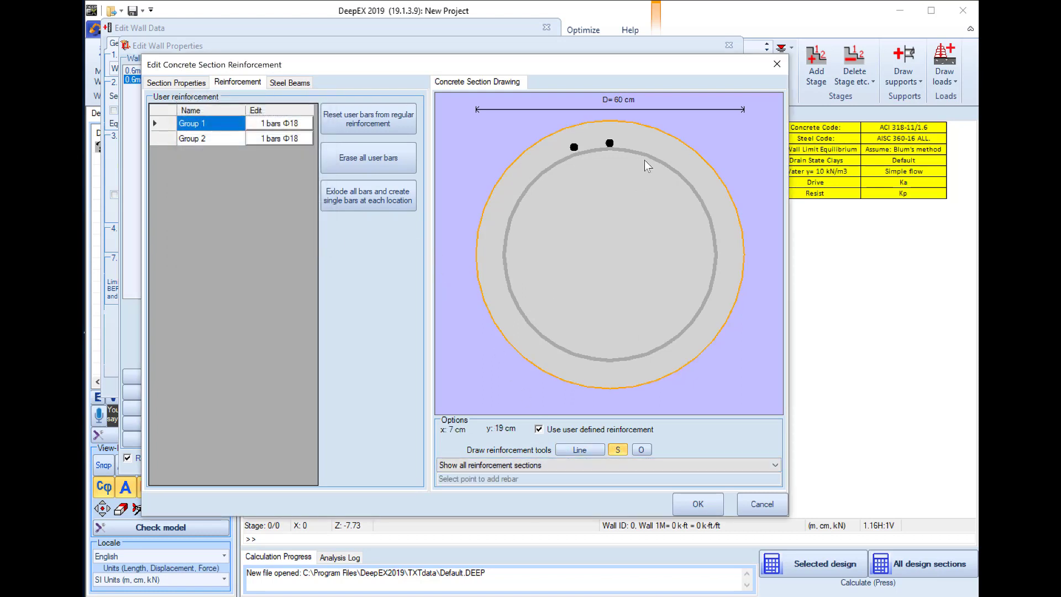
pyautogui.click(641, 145)
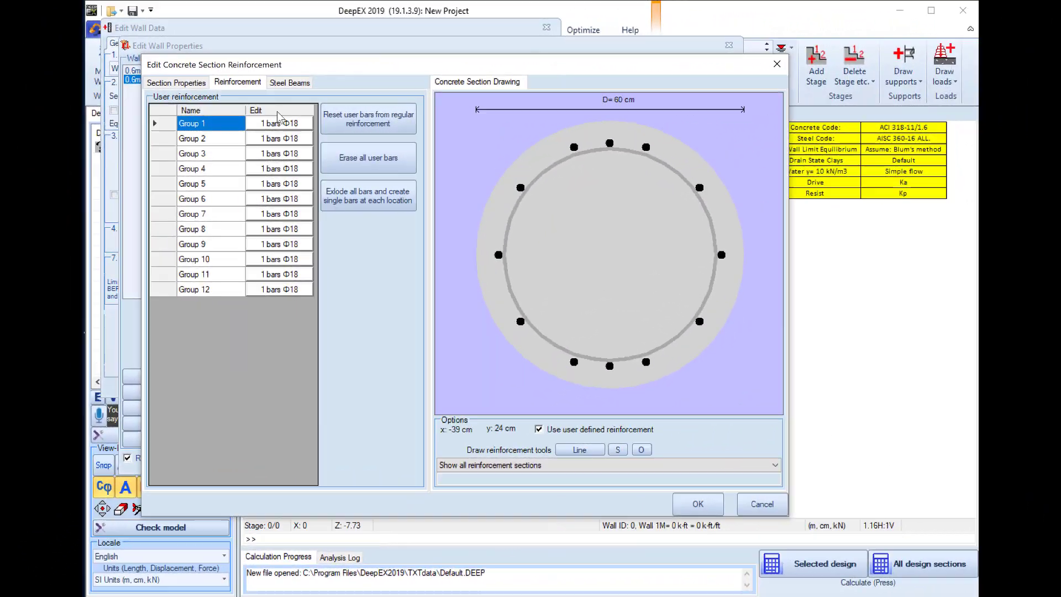
pyautogui.click(696, 505)
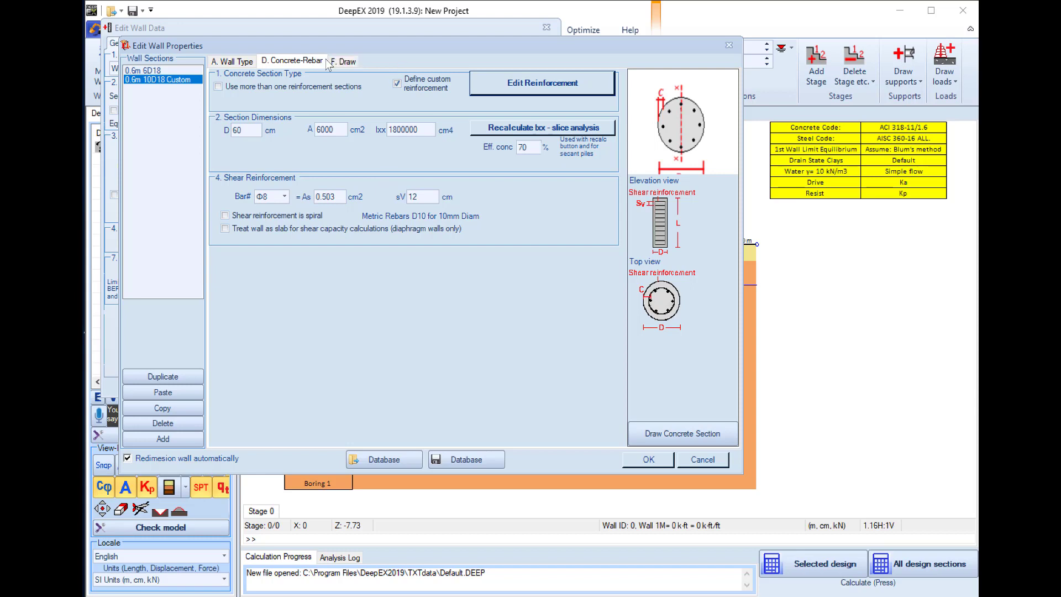
# Step: Set the custom section's shear reinforcement spacing to 10 cm and view the wall drawing with the custom rebar layout
pyautogui.doubleClick(413, 197)
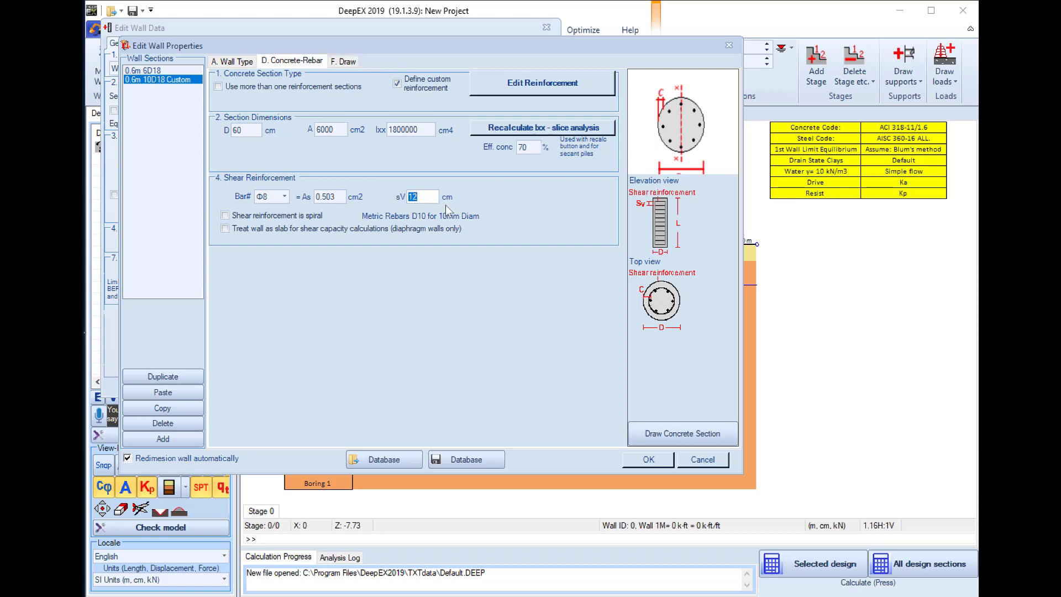
pyautogui.write('10')
pyautogui.click(343, 62)
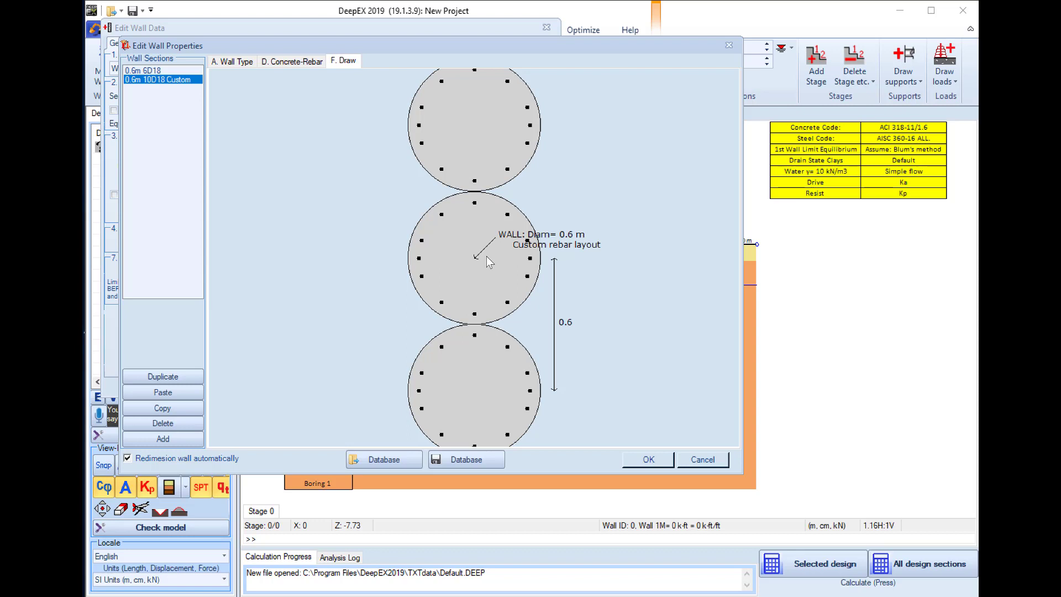
# Step: Add a wall section with 8 longitudinal Φ18 bars and set its shear reinforcement spacing to 12 cm
pyautogui.click(239, 62)
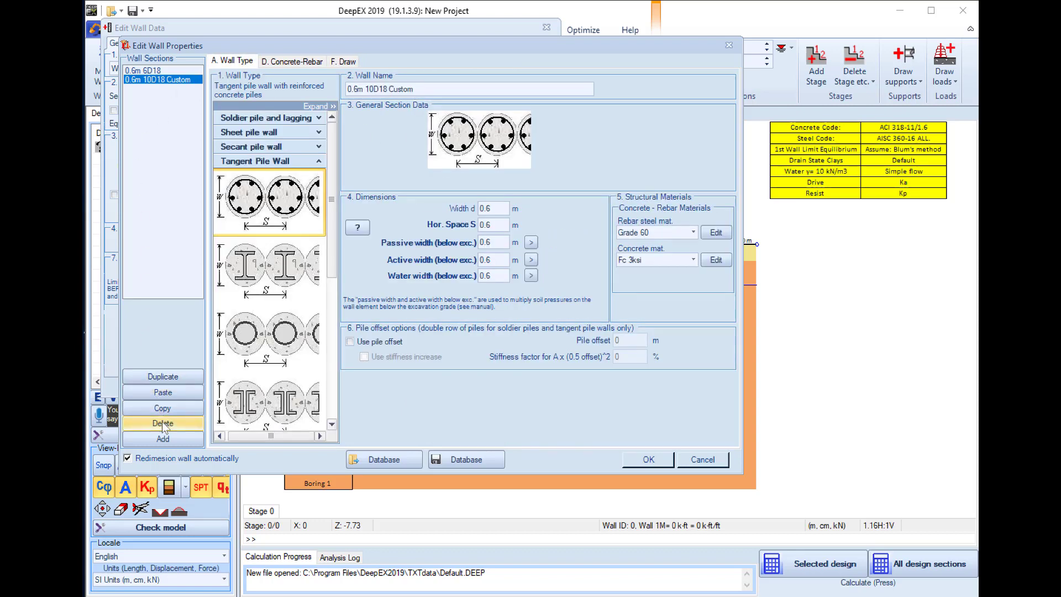
pyautogui.click(165, 438)
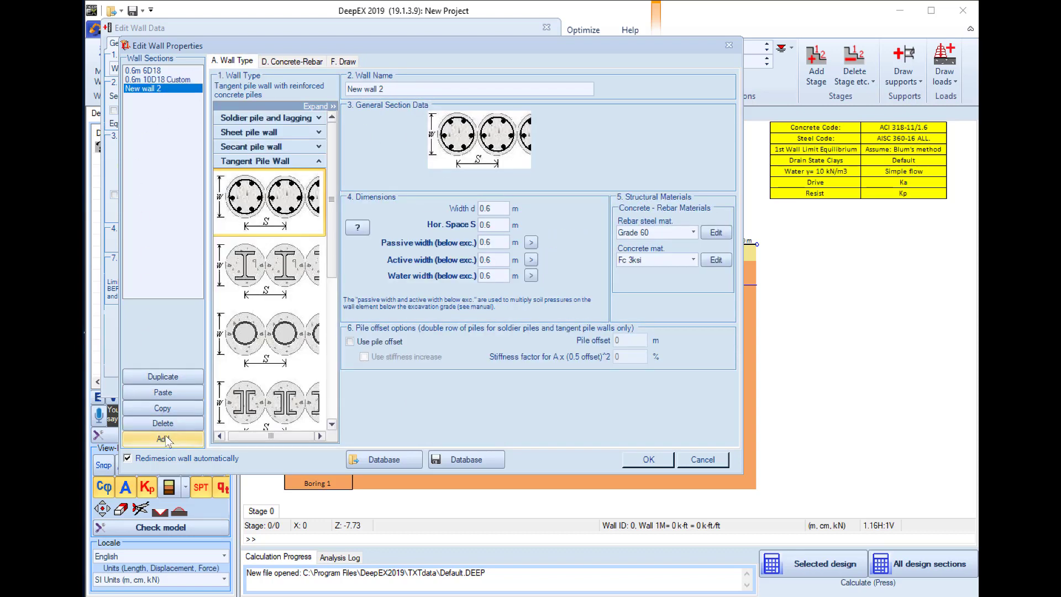
pyautogui.click(270, 62)
pyautogui.click(251, 63)
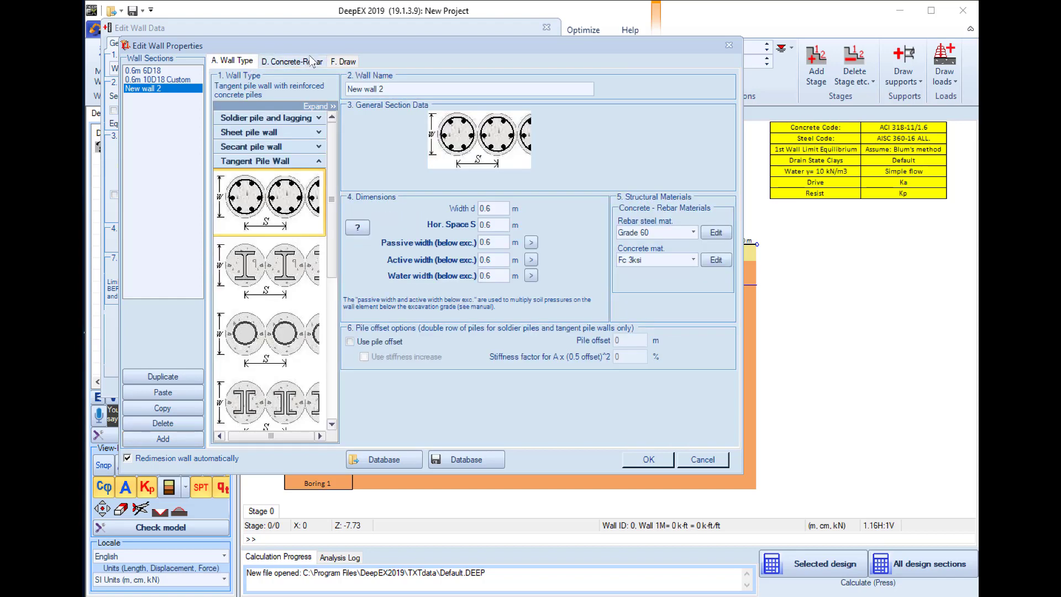
pyautogui.click(292, 61)
pyautogui.click(397, 83)
pyautogui.click(397, 84)
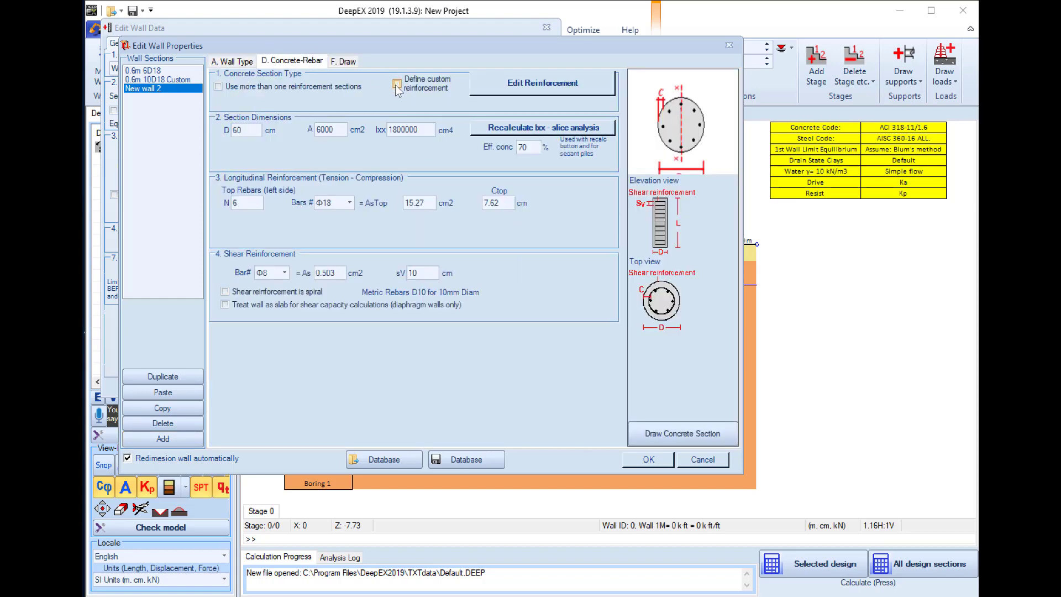
pyautogui.moveTo(241, 206); pyautogui.dragTo(206, 212)
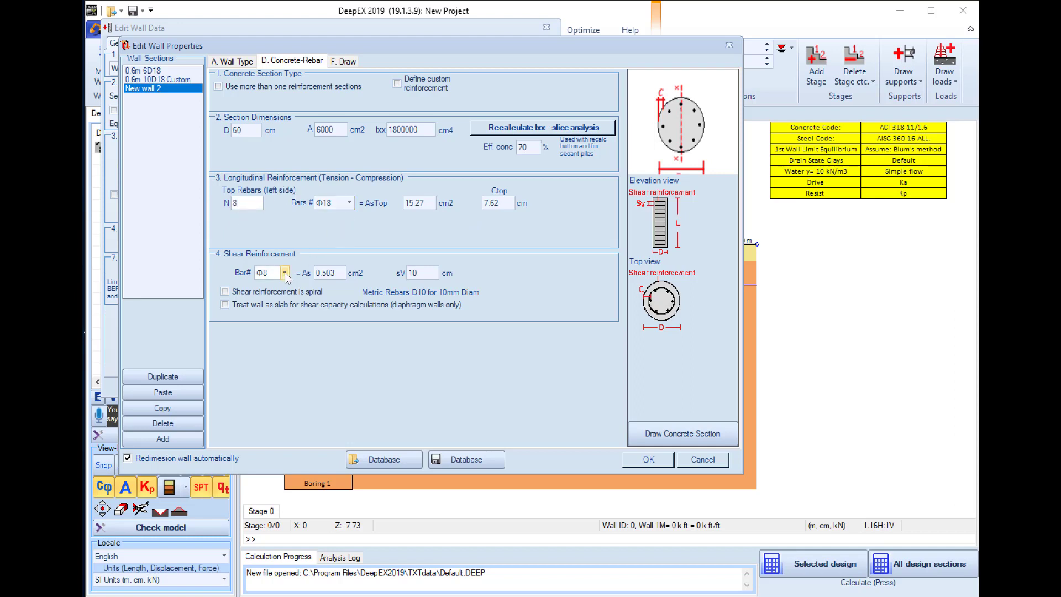
pyautogui.click(418, 273)
pyautogui.press('BackSpace')
pyautogui.write('2')
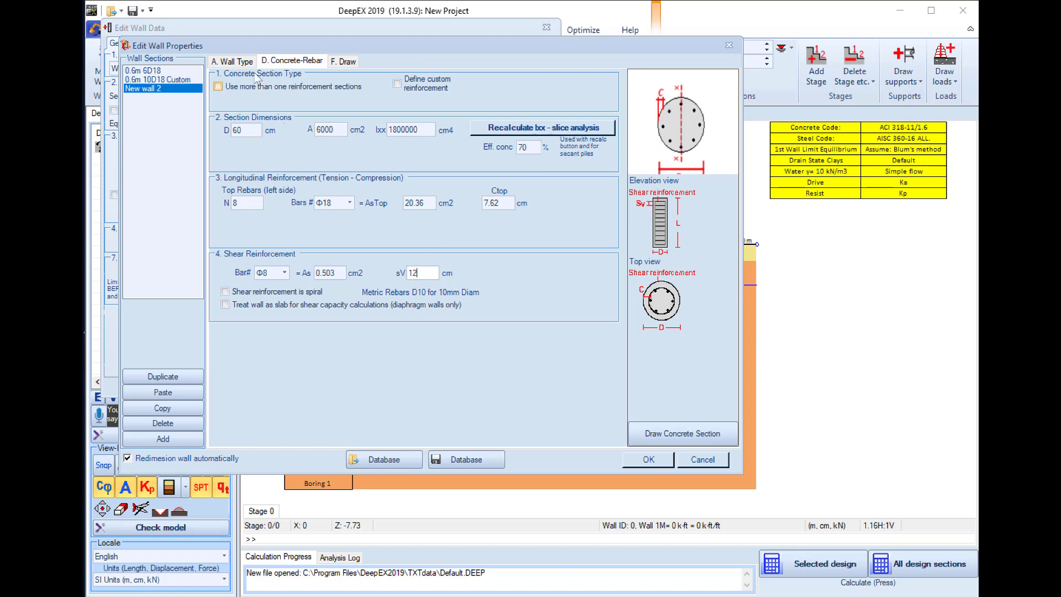
# Step: Rename the new wall section 0.6m 8D18, and accept the section data with 0.6m 6D18 selected for the wall
pyautogui.click(228, 61)
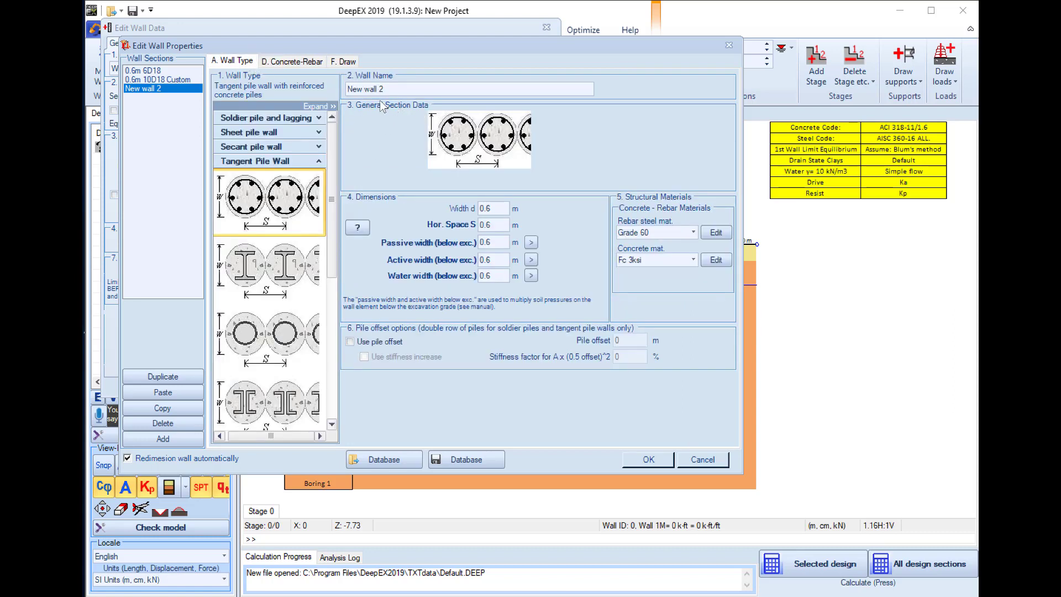
pyautogui.tripleClick(364, 89)
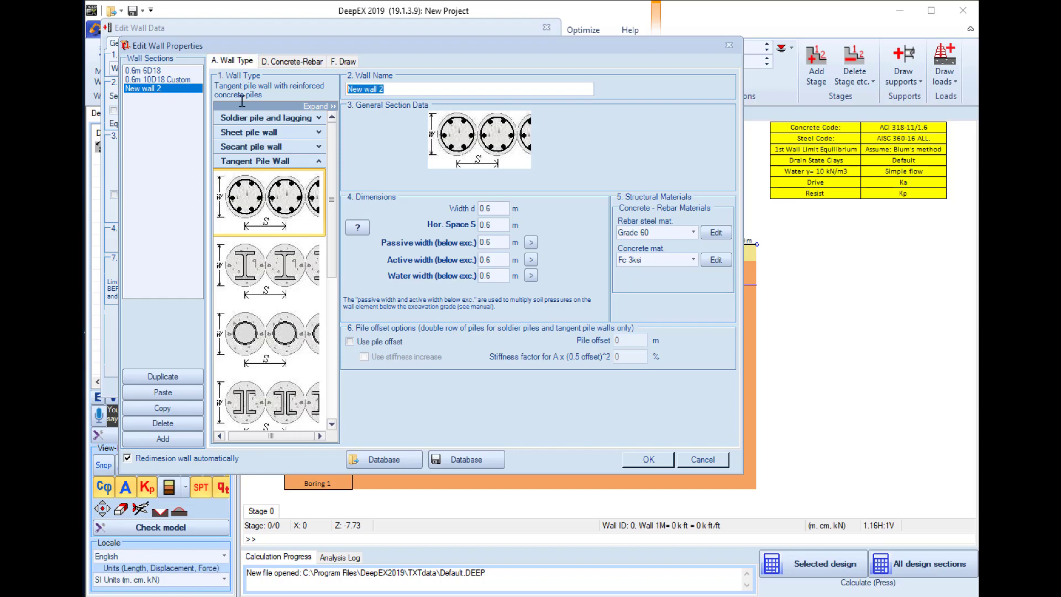
pyautogui.write('0.6m 6D18')
pyautogui.click(159, 98)
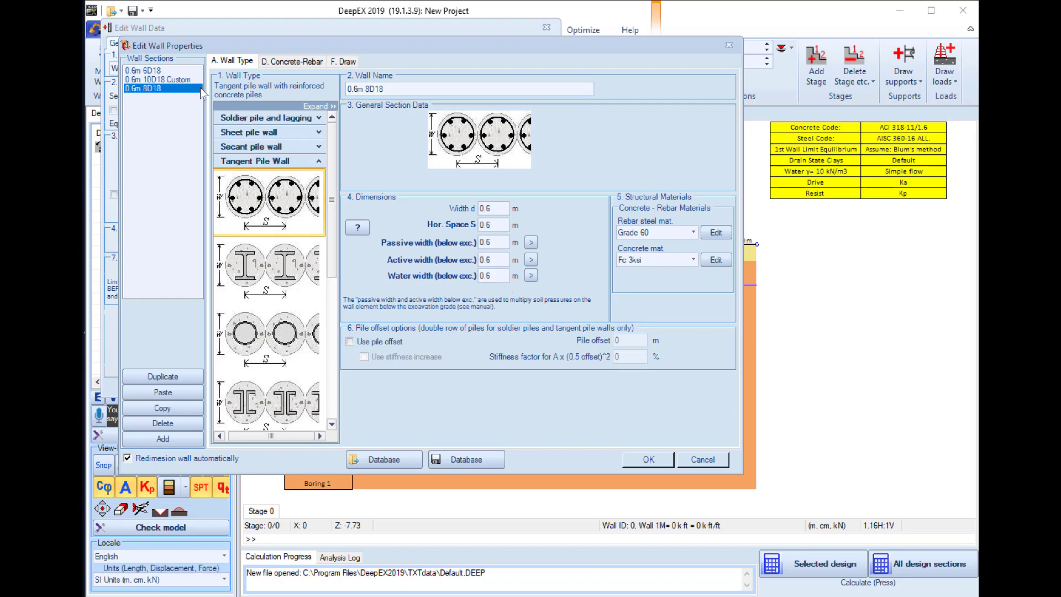
pyautogui.click(175, 71)
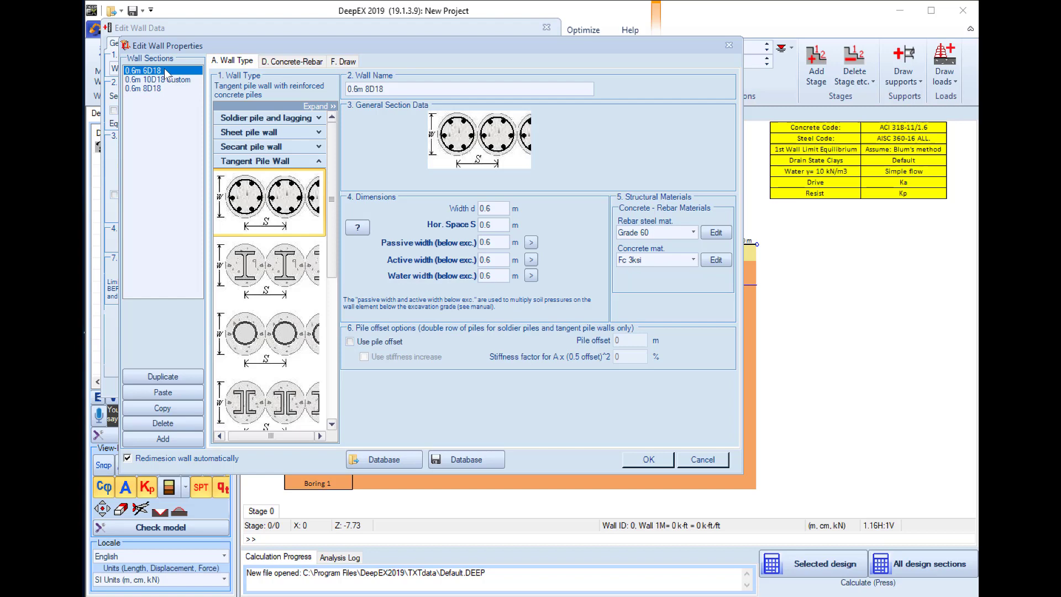
pyautogui.click(649, 460)
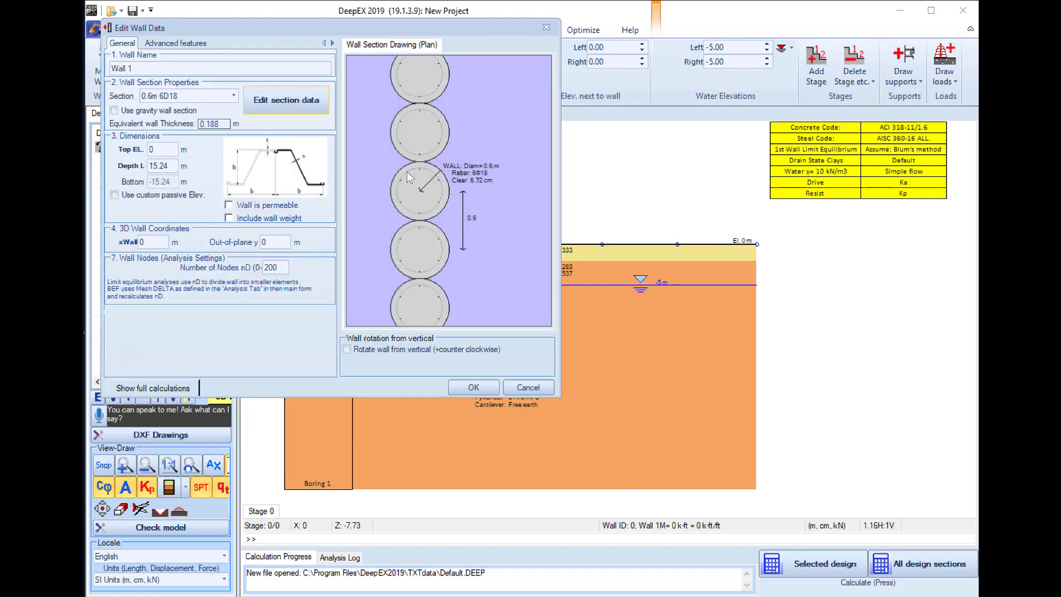
# Step: Set the wall depth to 4 m and hide the soil property, pressure coefficient and wall description labels in the model
pyautogui.moveTo(169, 166); pyautogui.dragTo(133, 164)
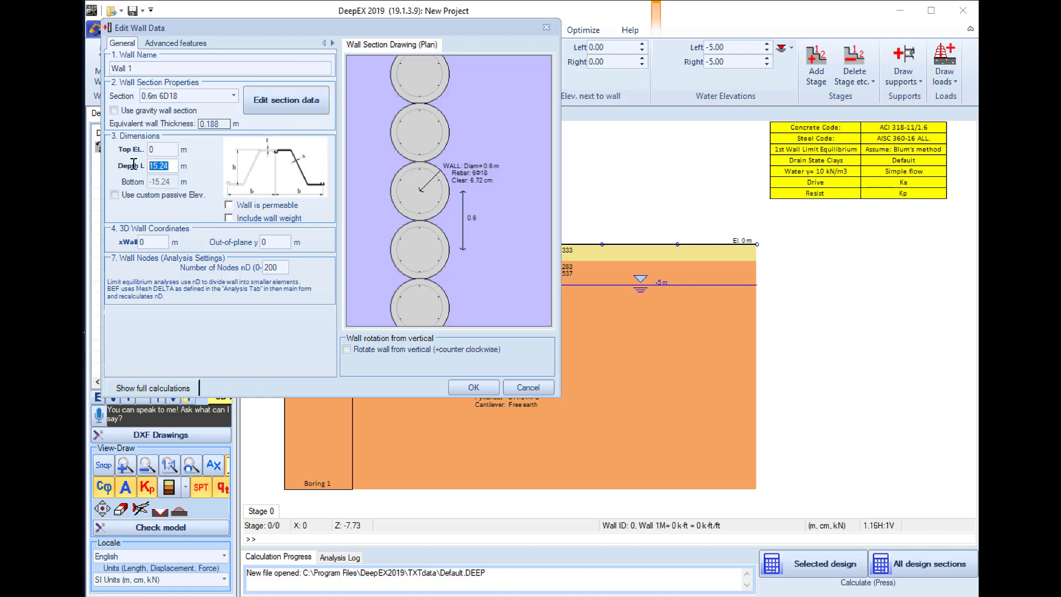
pyautogui.doubleClick(154, 150)
pyautogui.moveTo(173, 167); pyautogui.dragTo(102, 171)
pyautogui.write('4')
pyautogui.click(463, 390)
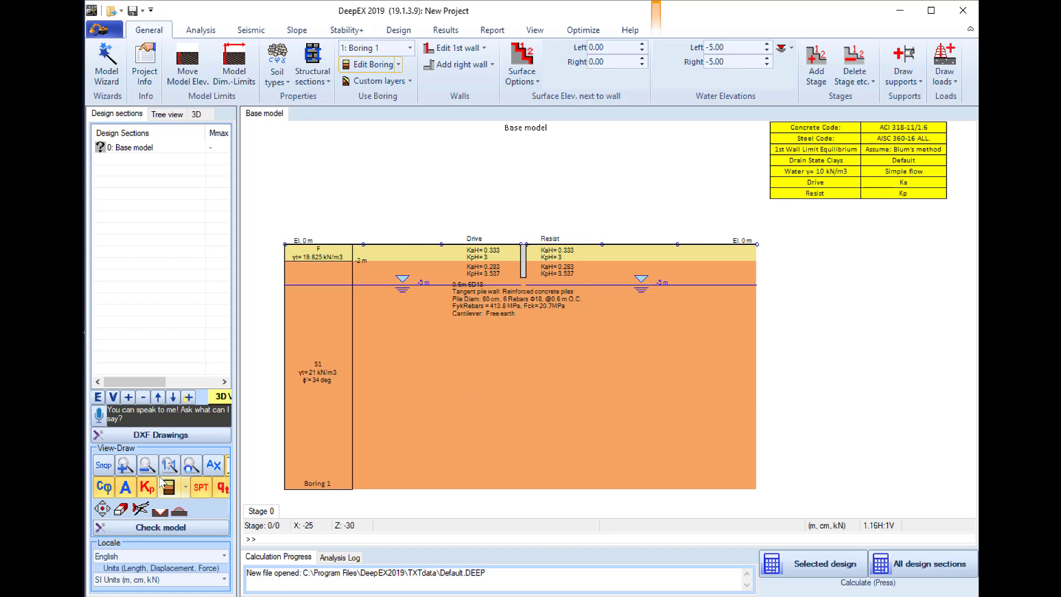
pyautogui.click(126, 490)
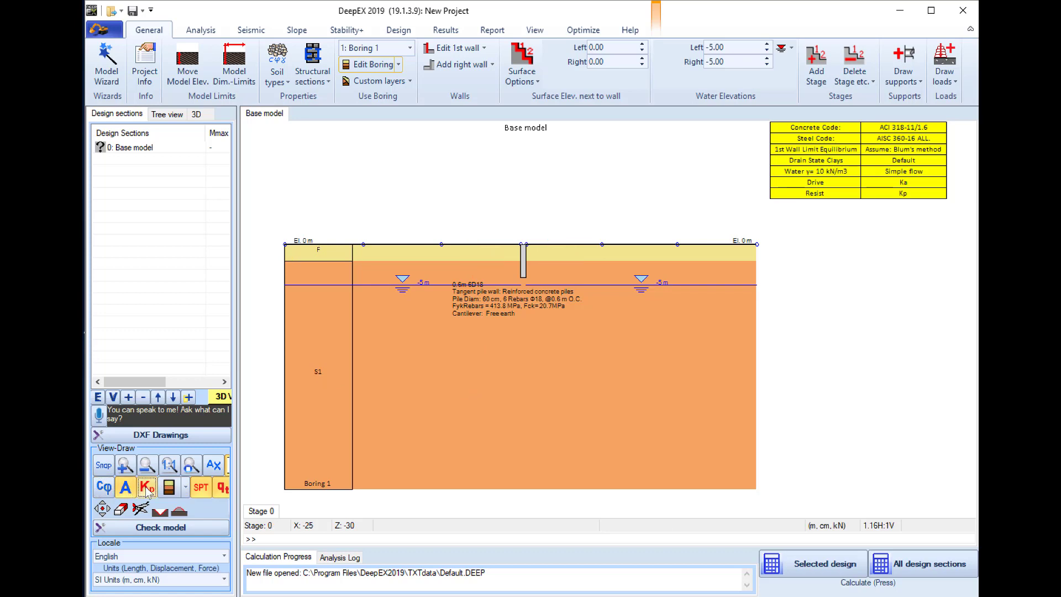
pyautogui.click(125, 488)
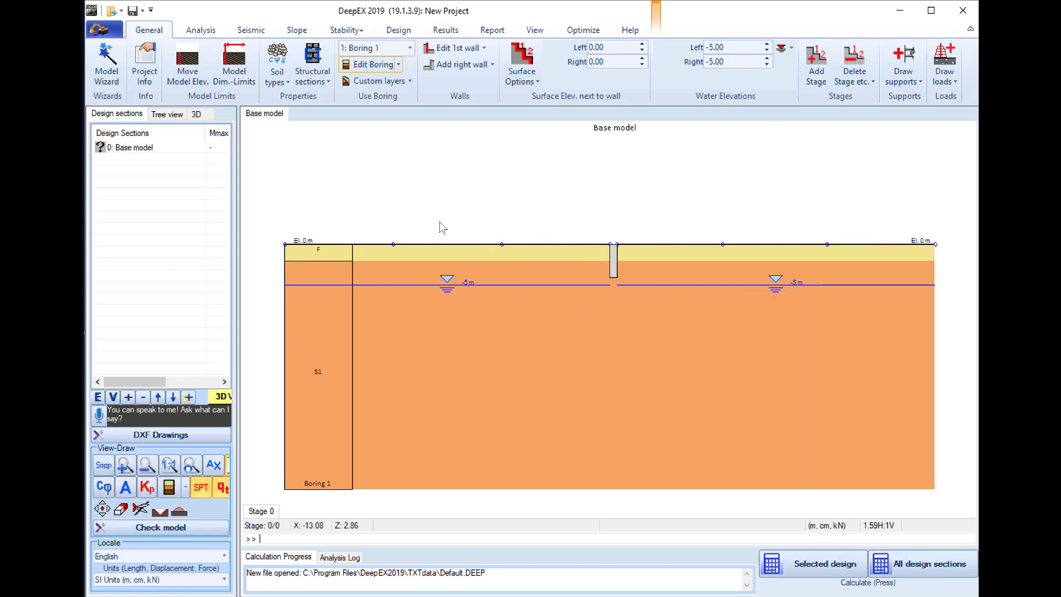
# Step: Draw a left wall element about 4.4 m long continuing down from the base of the existing wall
pyautogui.click(484, 48)
pyautogui.click(497, 77)
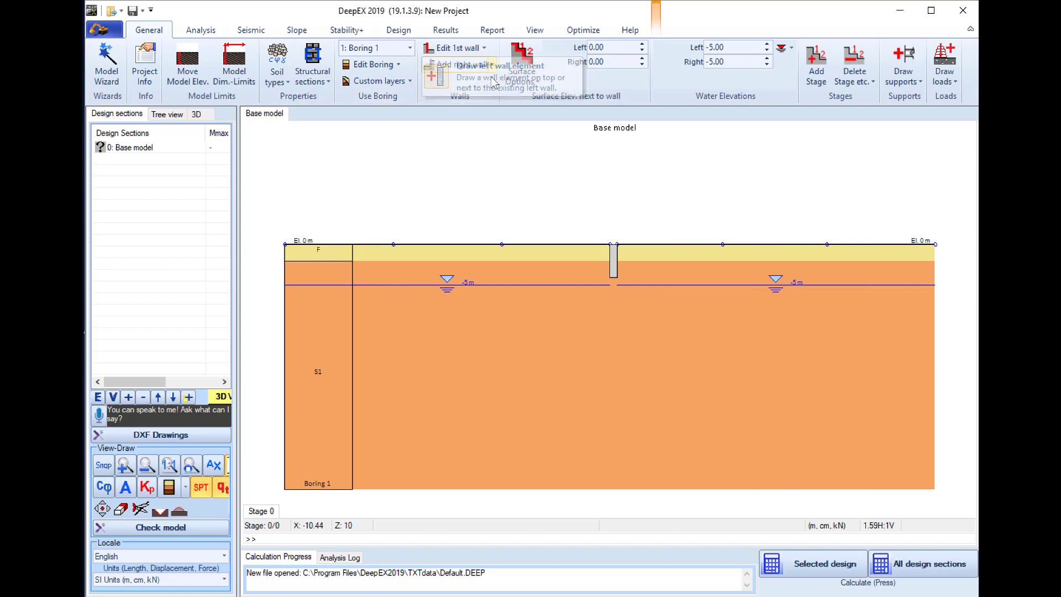
pyautogui.click(612, 276)
pyautogui.click(614, 311)
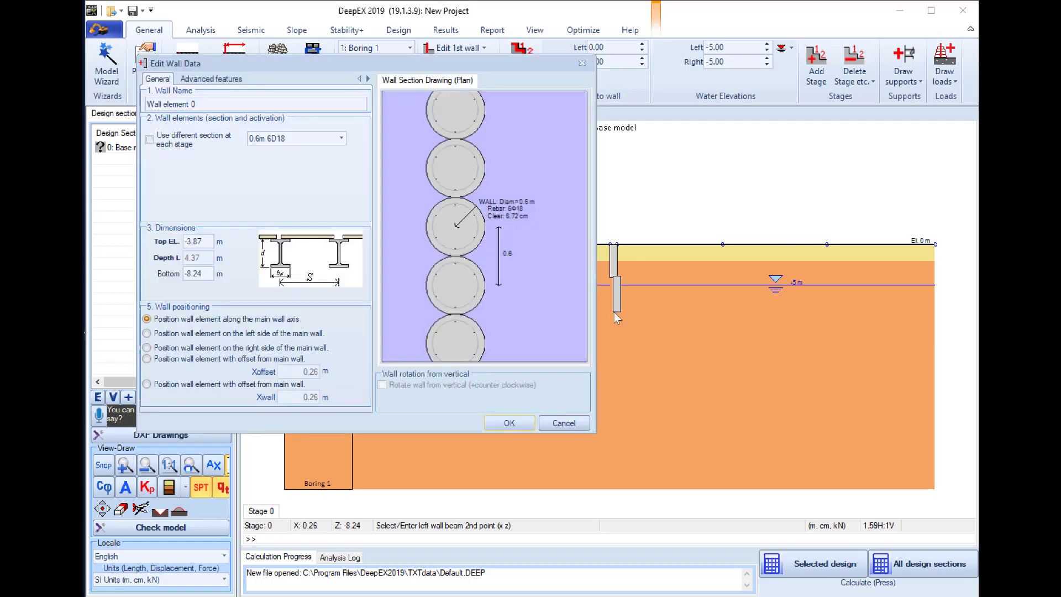
# Step: Assign the 0.6m 10D18 Custom section to the wall element, with top elevation -4 m and bottom elevation -8 m
pyautogui.click(307, 140)
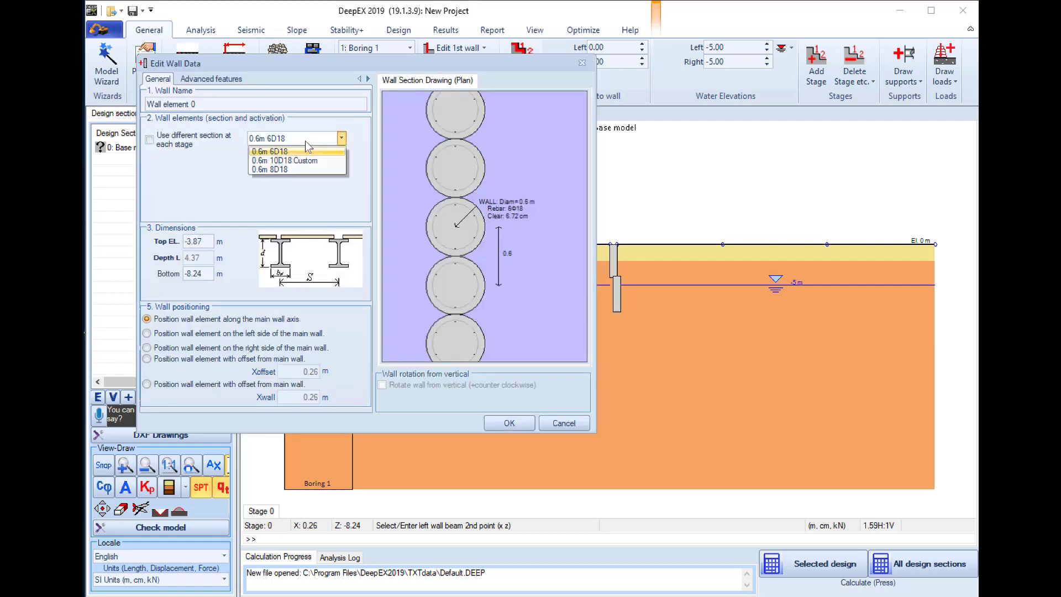
pyautogui.click(284, 161)
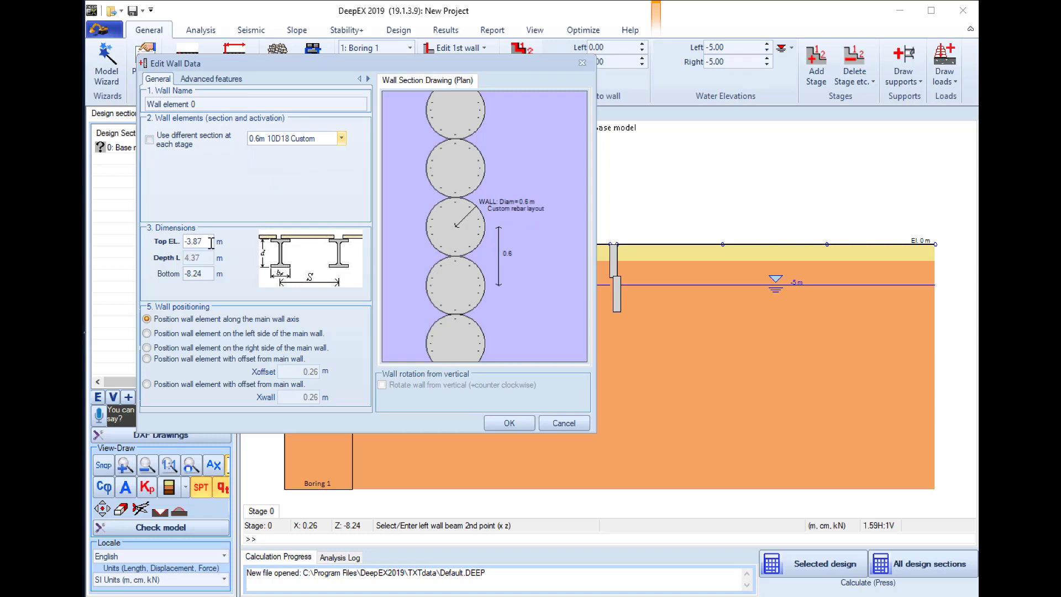
pyautogui.moveTo(212, 241); pyautogui.dragTo(167, 241)
pyautogui.write('-4')
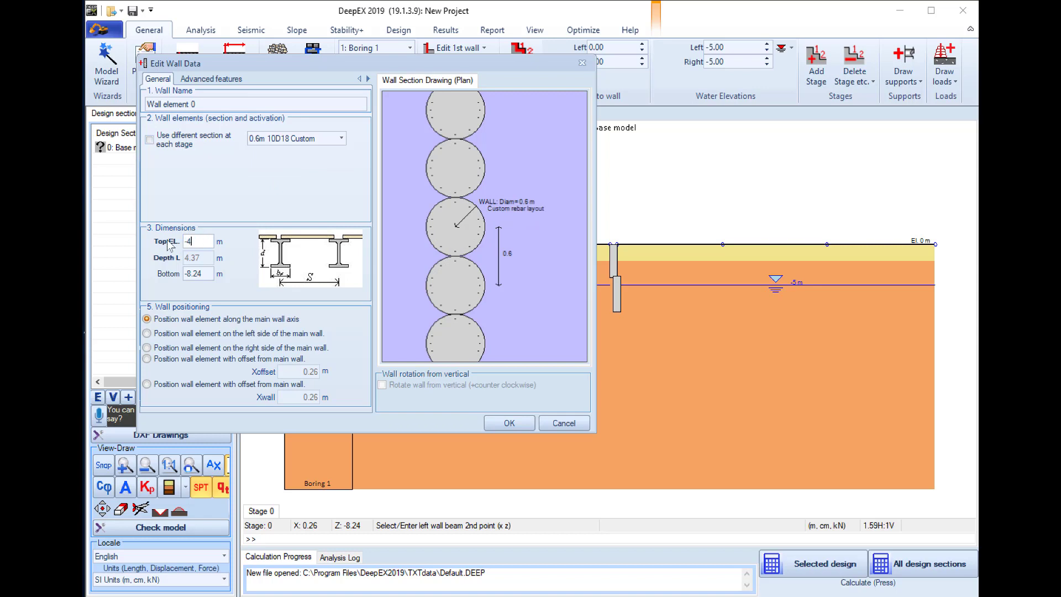
pyautogui.moveTo(207, 274); pyautogui.dragTo(175, 276)
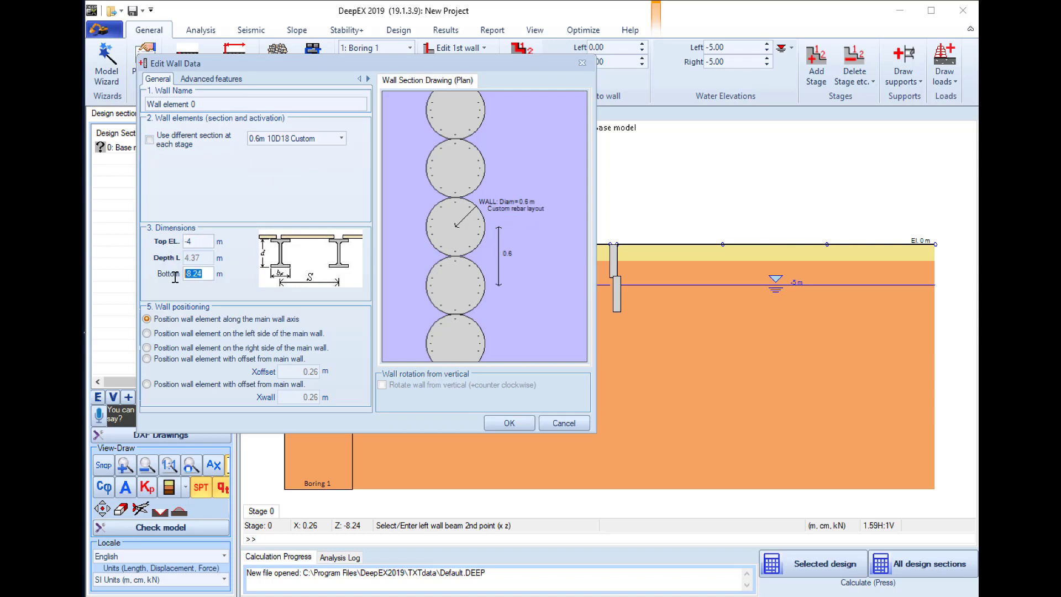
pyautogui.write('-8')
pyautogui.click(510, 426)
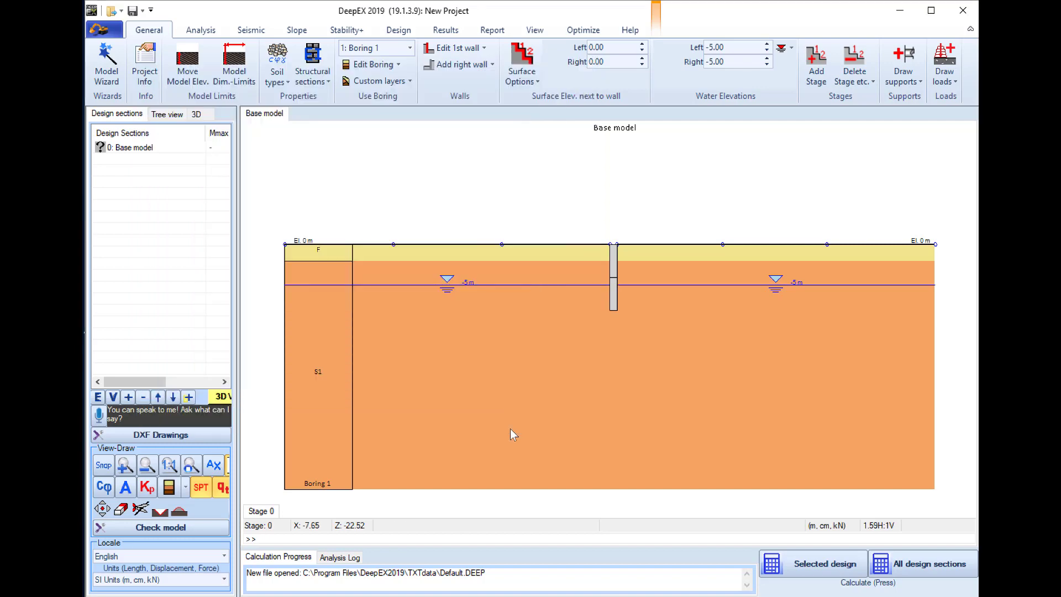
# Step: Draw another left wall element about 5 m long, continuing down from the base of the second pile segment
pyautogui.click(484, 48)
pyautogui.click(487, 72)
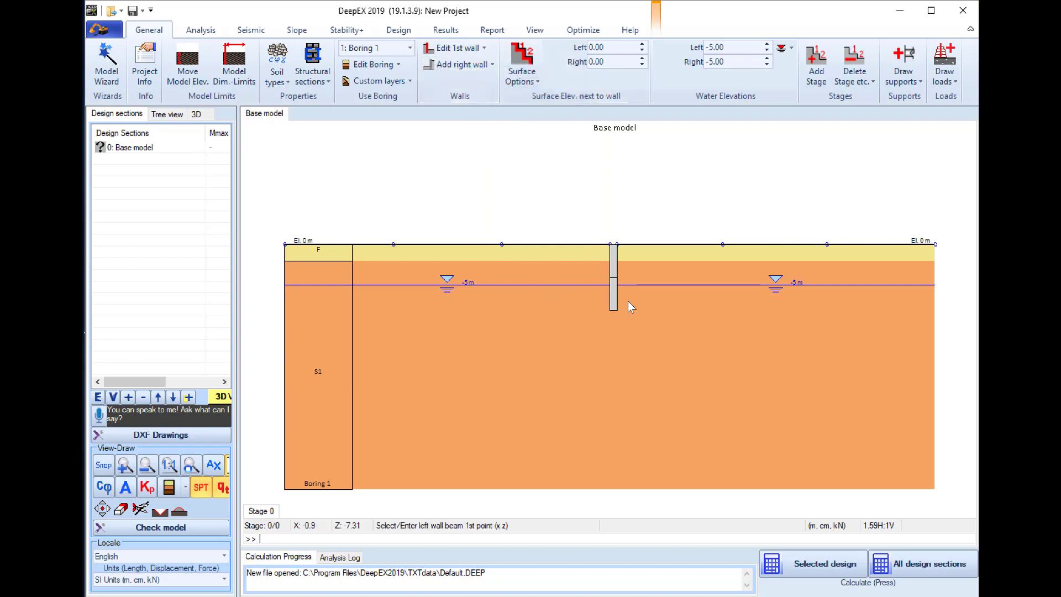
pyautogui.click(616, 307)
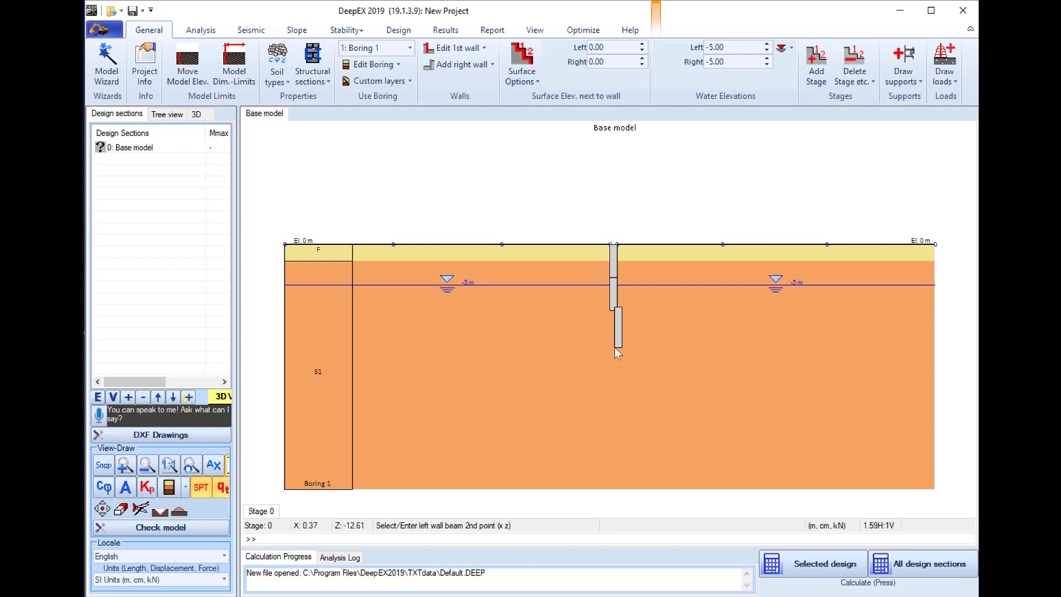
pyautogui.click(616, 347)
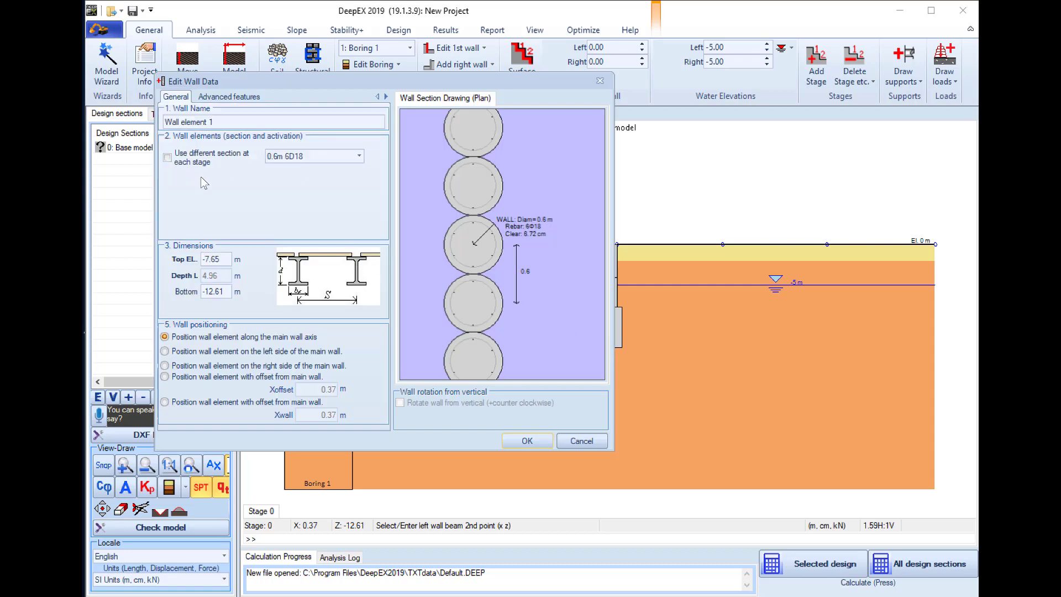
# Step: Assign the 0.6m 8D18 section to the lowest wall element, spanning elevations -8 to -12 m, and recheck its data
pyautogui.click(310, 156)
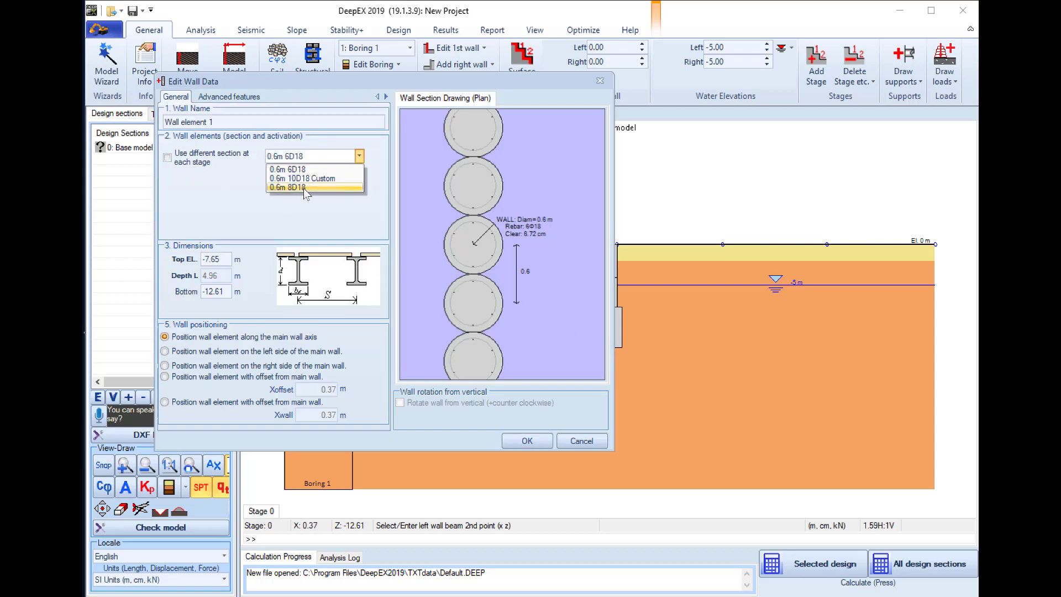
pyautogui.click(303, 187)
pyautogui.moveTo(221, 259); pyautogui.dragTo(209, 258)
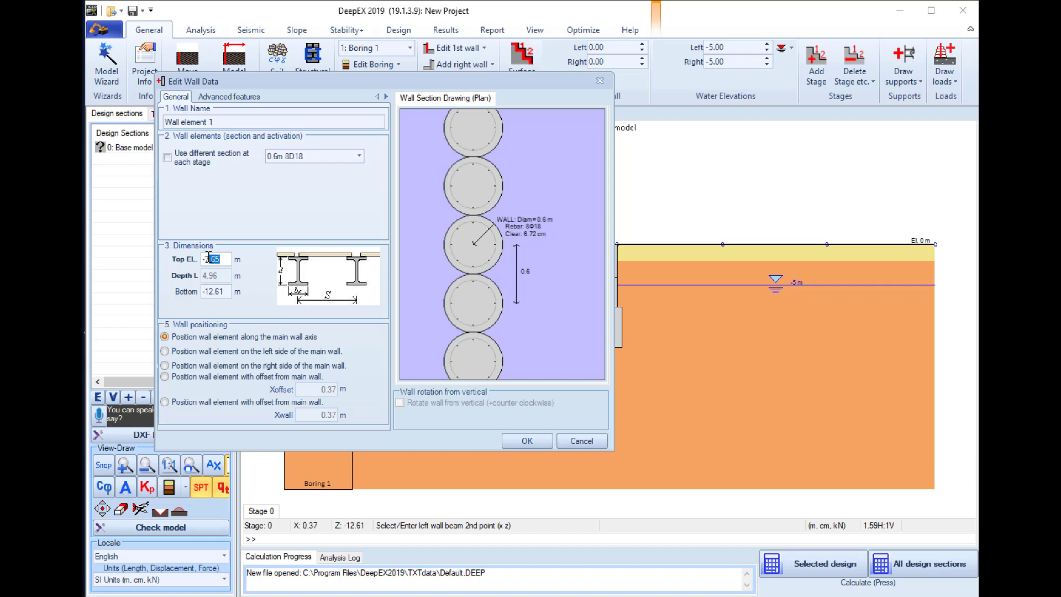
pyautogui.write('8')
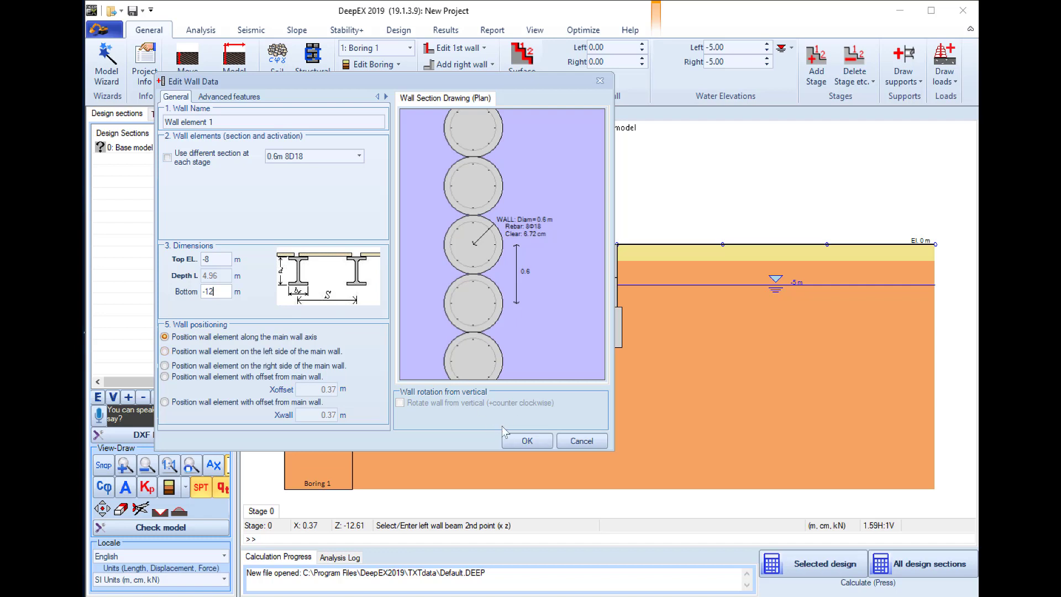
pyautogui.click(523, 441)
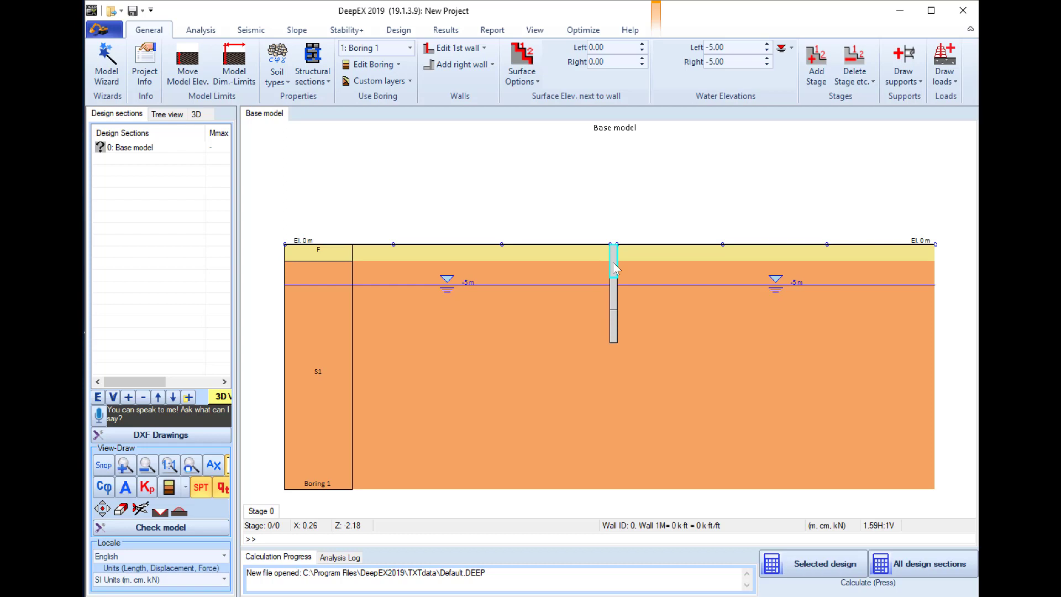
pyautogui.doubleClick(613, 331)
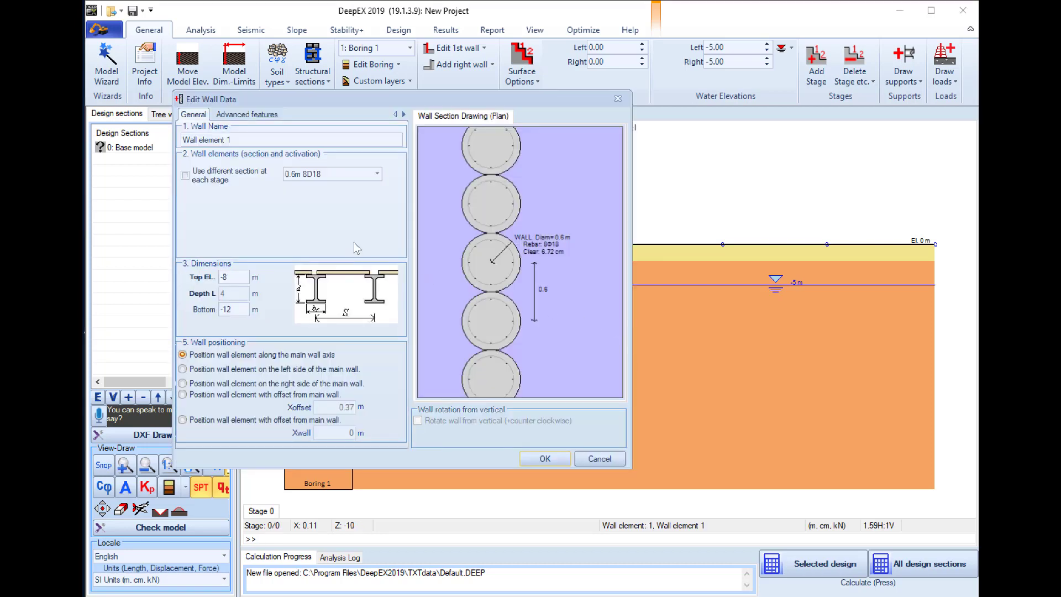
pyautogui.click(585, 460)
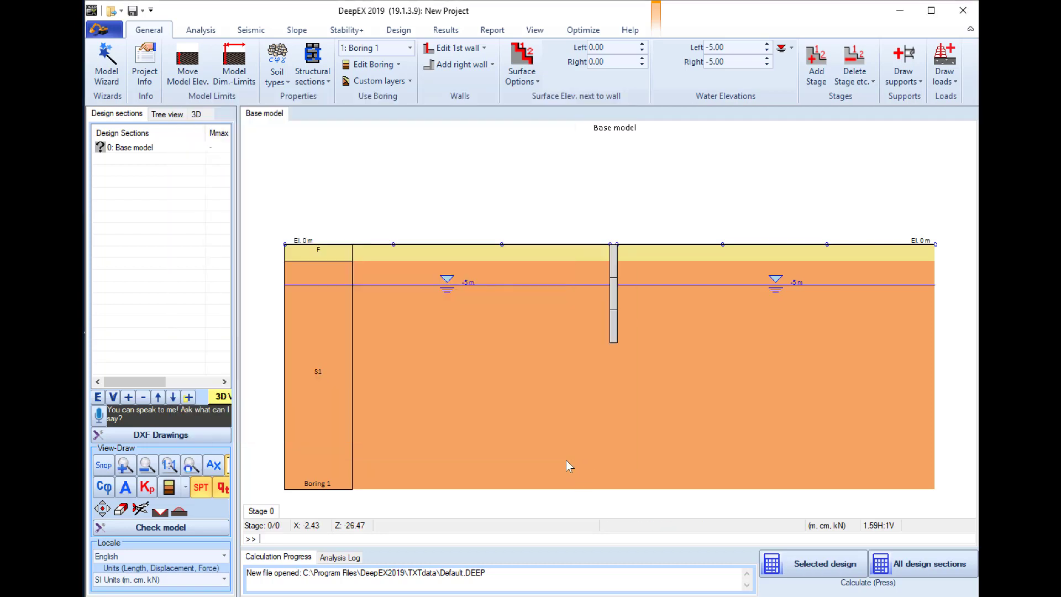
# Step: Add a construction stage after Stage 0 and lower its ground surface on the right side of the wall to -3 m
pyautogui.rightClick(258, 514)
pyautogui.click(293, 519)
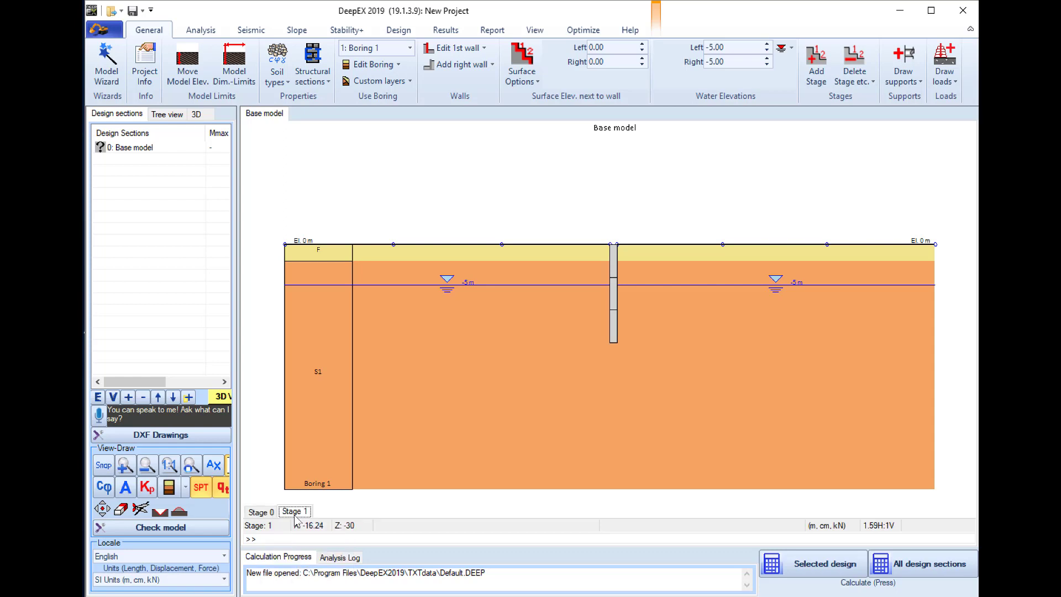
pyautogui.click(614, 62)
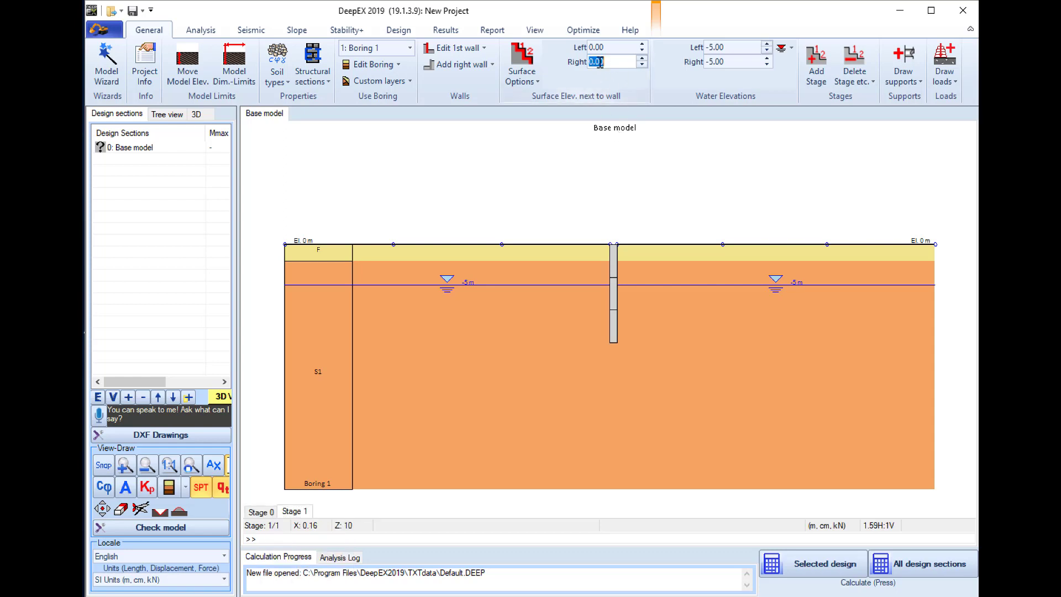
pyautogui.write('-3')
pyautogui.press('Return')
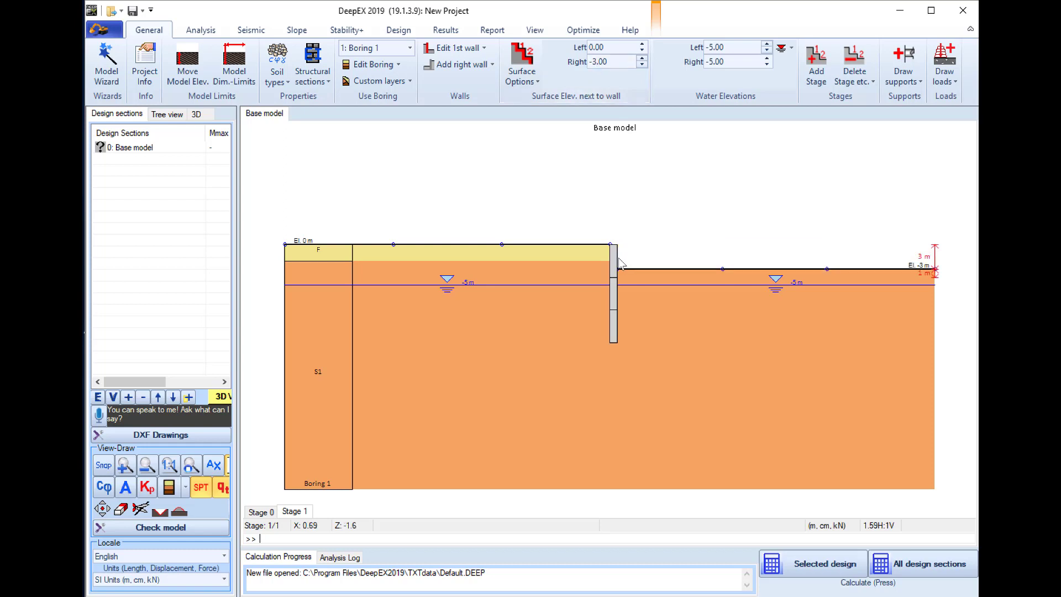
# Step: Add a construction stage after Stage 1 and draw a ground anchor about 20 m long from the upper wall into the retained soil
pyautogui.rightClick(298, 515)
pyautogui.click(319, 522)
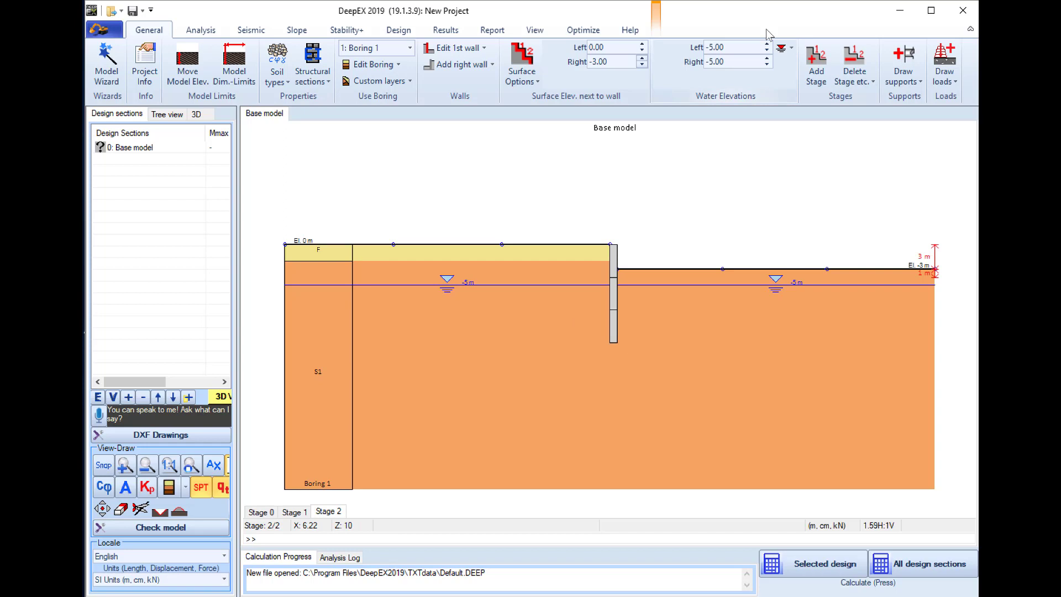
pyautogui.click(907, 84)
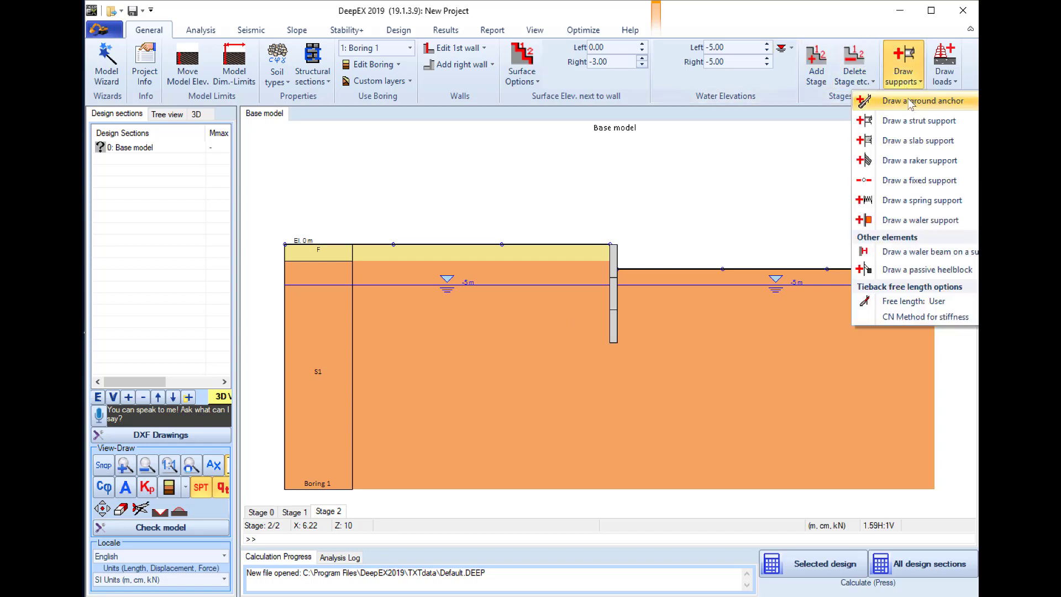
pyautogui.click(909, 101)
pyautogui.click(614, 268)
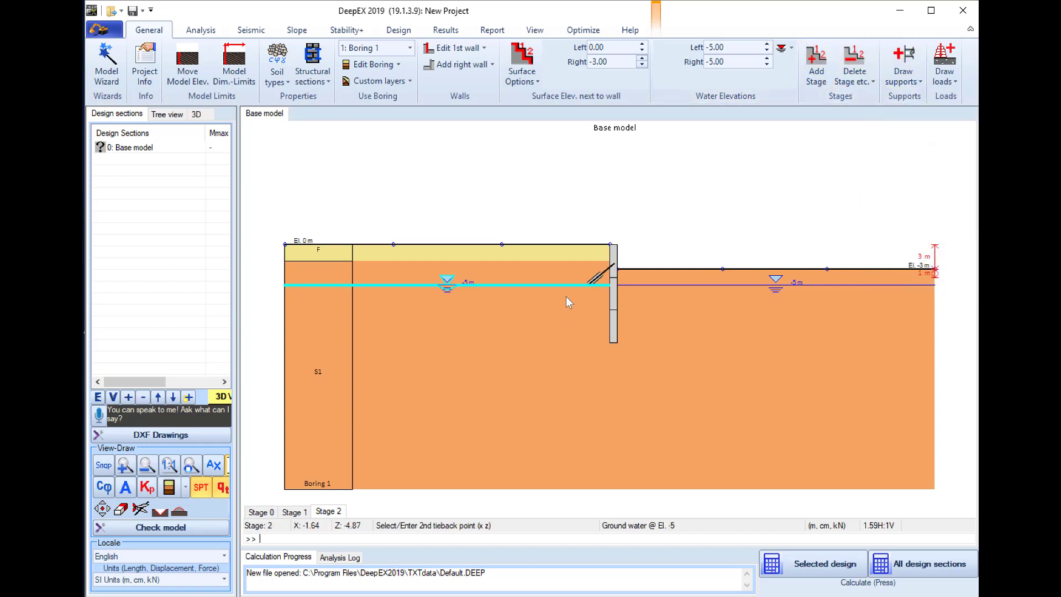
pyautogui.click(377, 328)
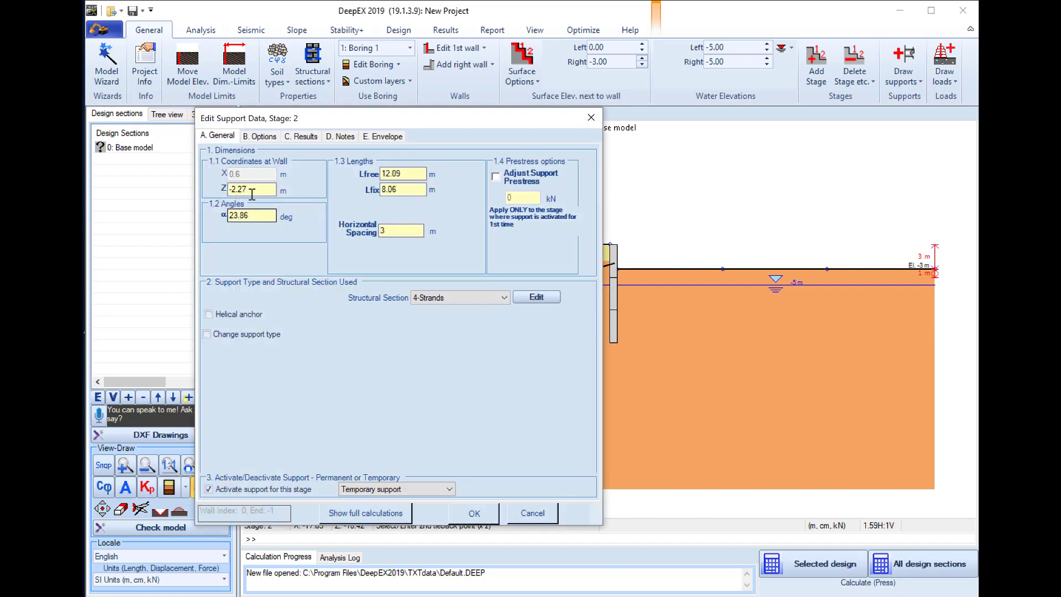
# Step: Set the ground anchor's wall elevation to -2.5 m, angle to 20 degrees, free length to 9 m and fixed length to 10 m
pyautogui.moveTo(252, 194); pyautogui.dragTo(239, 189)
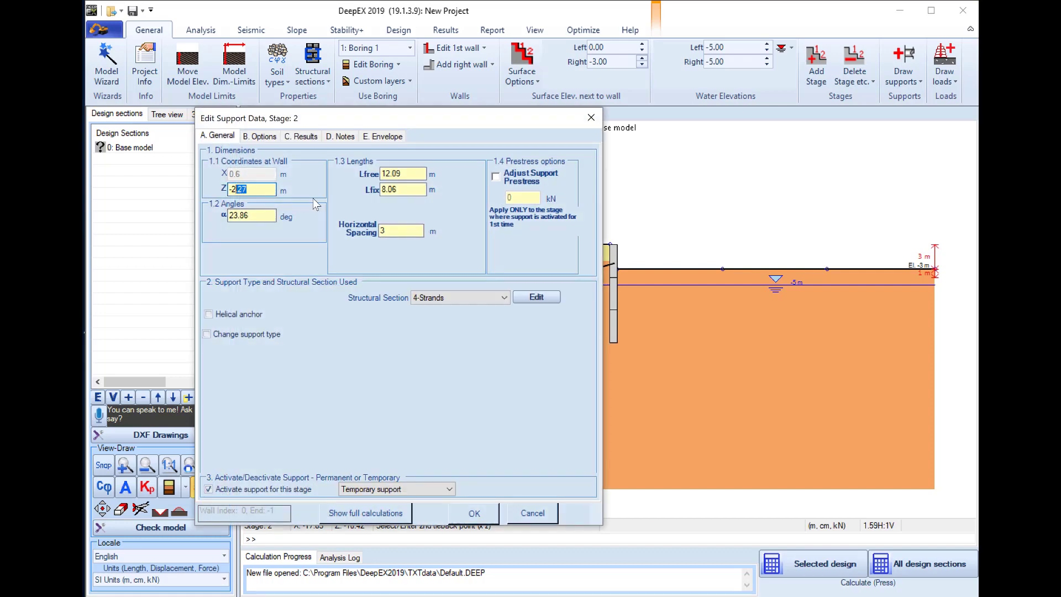
pyautogui.press('Tab')
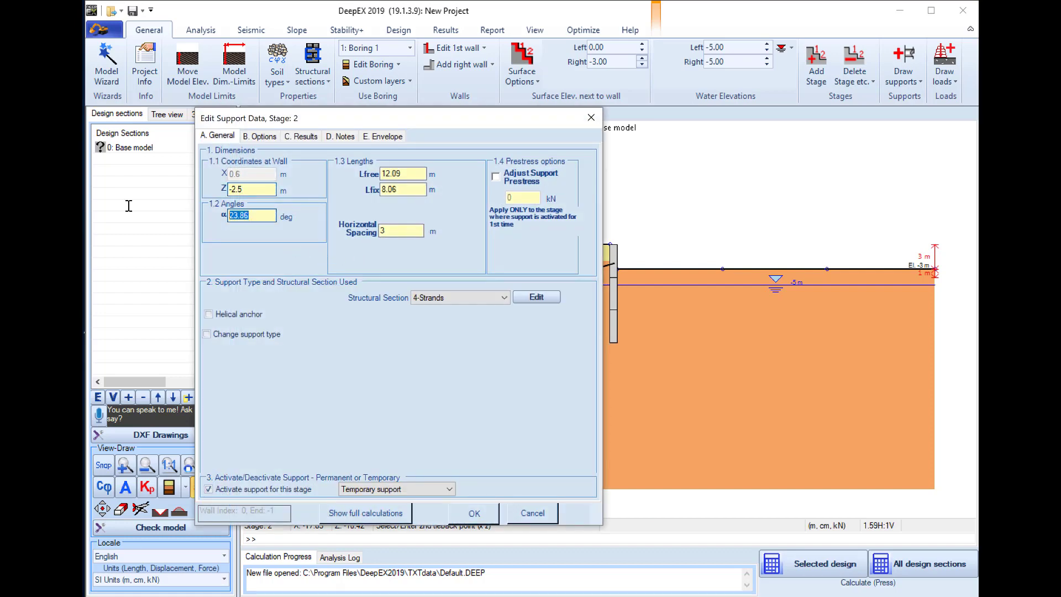
pyautogui.write('20')
pyautogui.moveTo(402, 173); pyautogui.dragTo(380, 173)
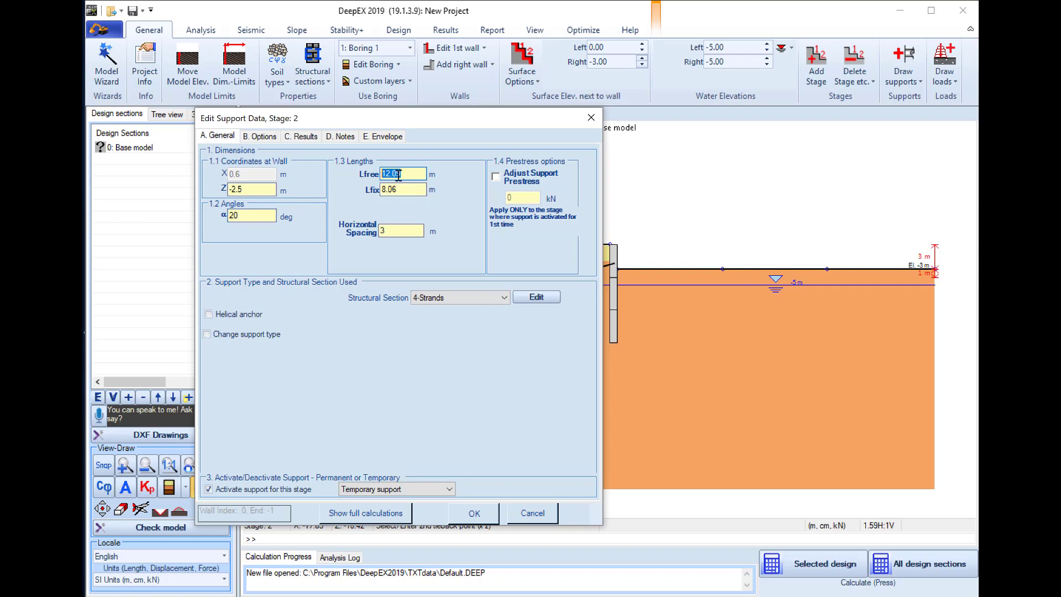
pyautogui.write('9')
pyautogui.press('Tab')
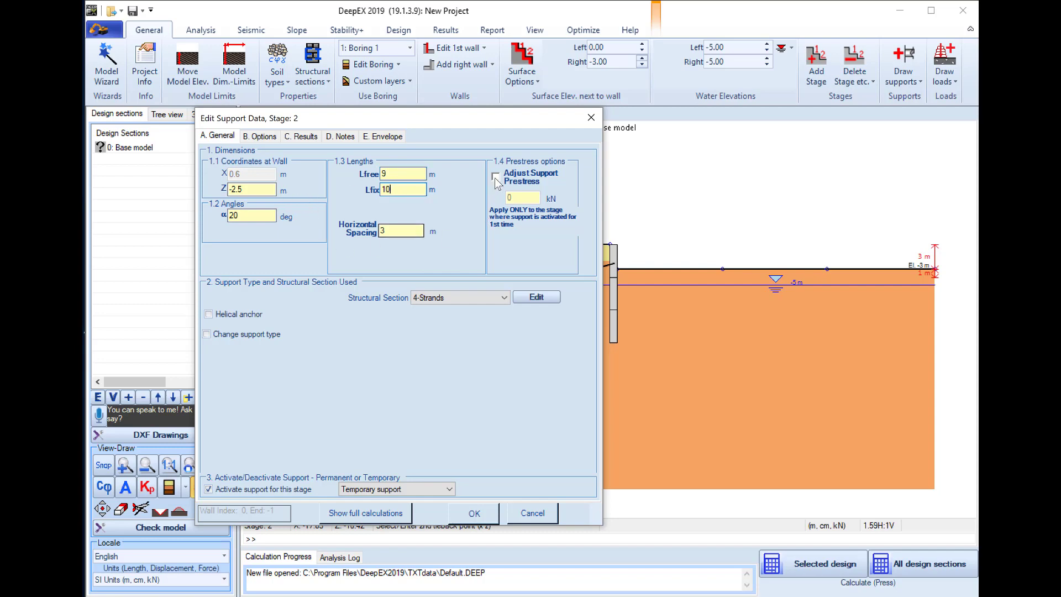
pyautogui.click(458, 517)
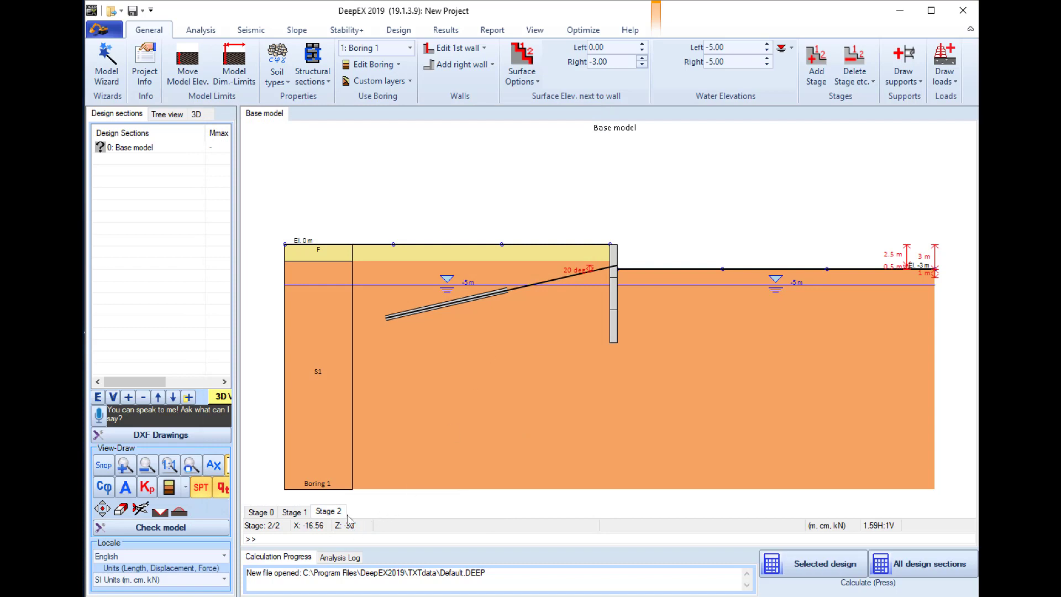
# Step: Add a construction stage after Stage 2 and lower its right-side ground surface and water elevation to -6 m
pyautogui.rightClick(339, 513)
pyautogui.click(379, 517)
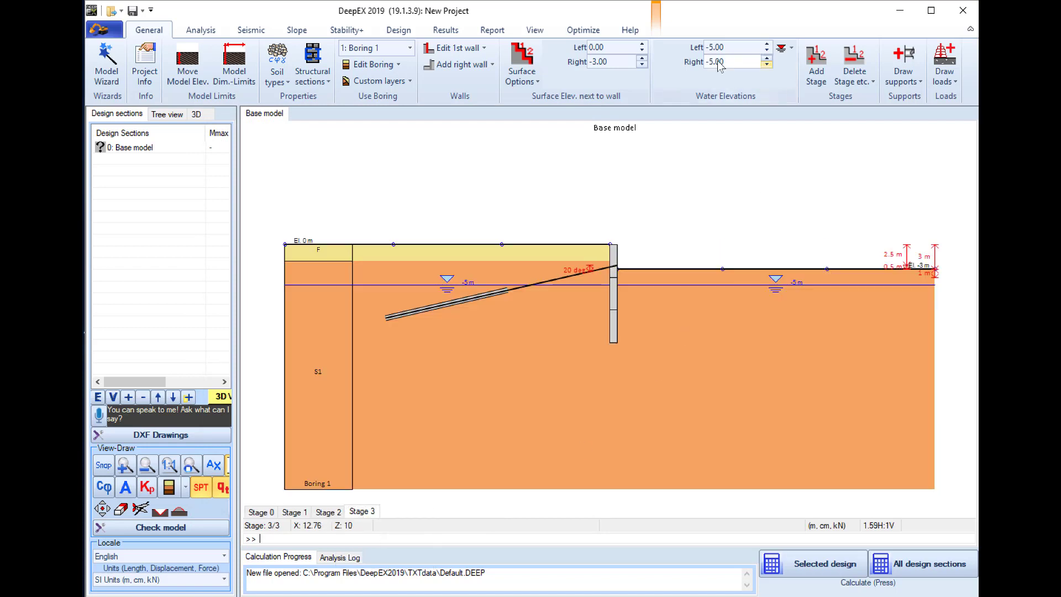
pyautogui.doubleClick(608, 65)
pyautogui.write('-6')
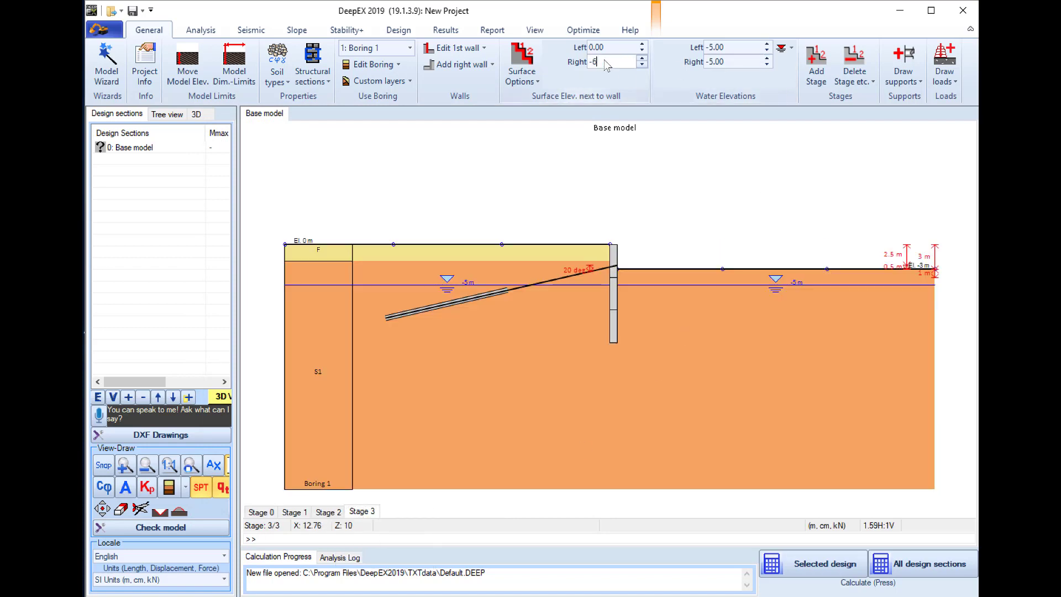
pyautogui.press('Return')
pyautogui.doubleClick(726, 62)
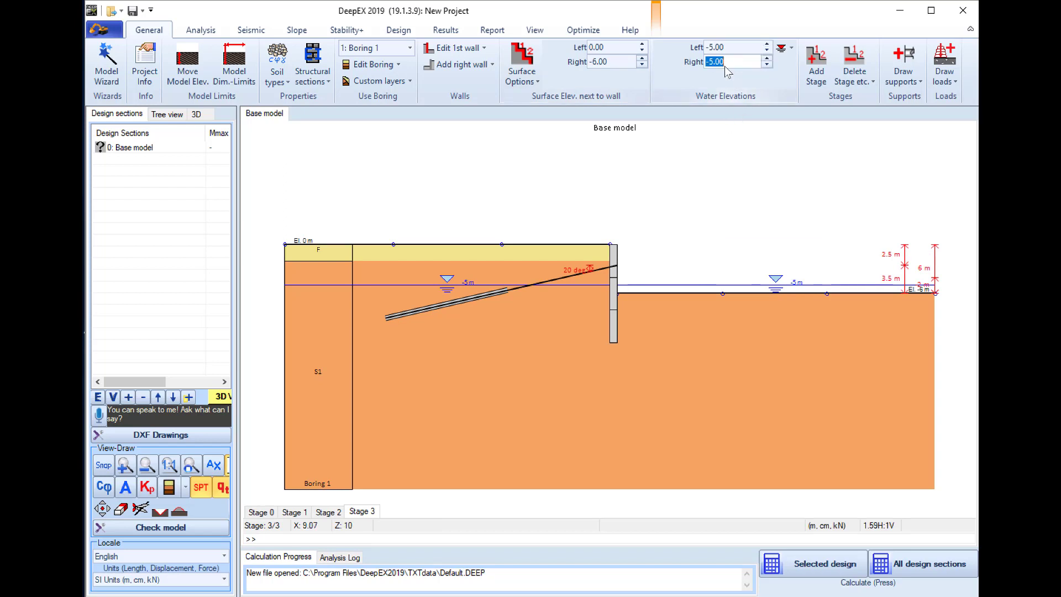
pyautogui.write('-6')
pyautogui.press('Return')
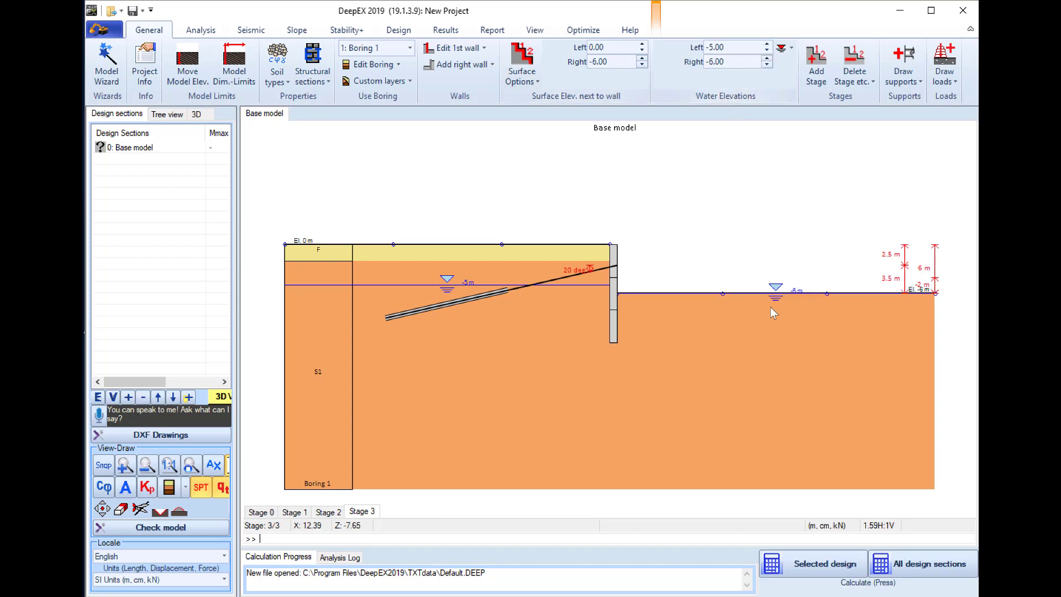
# Step: Calculate the selected design section, review the extended analysis and checking summary, and close it
pyautogui.click(794, 564)
pyautogui.click(595, 371)
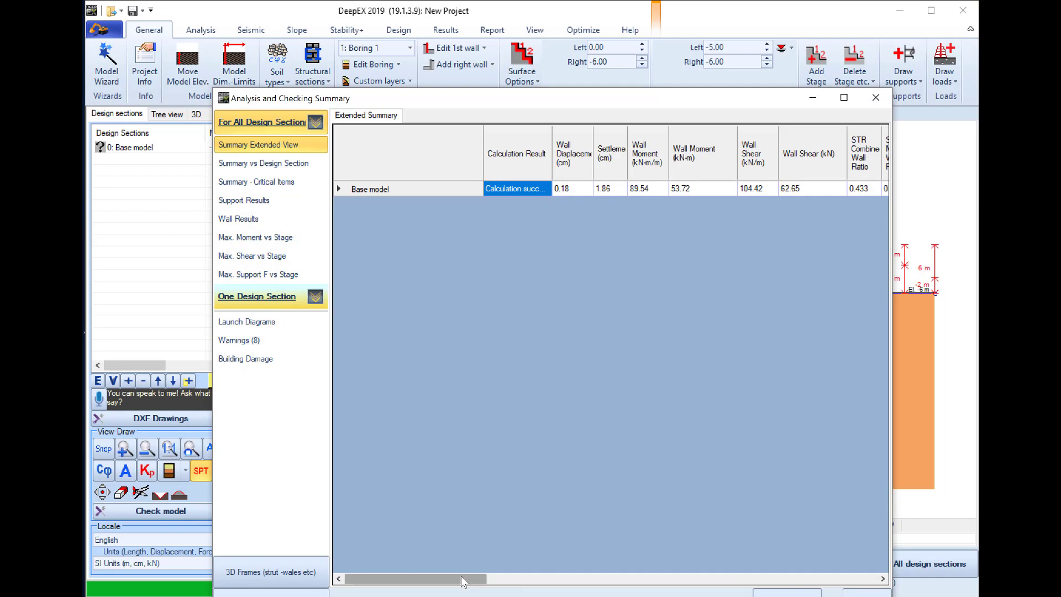
pyautogui.moveTo(475, 579); pyautogui.dragTo(608, 578)
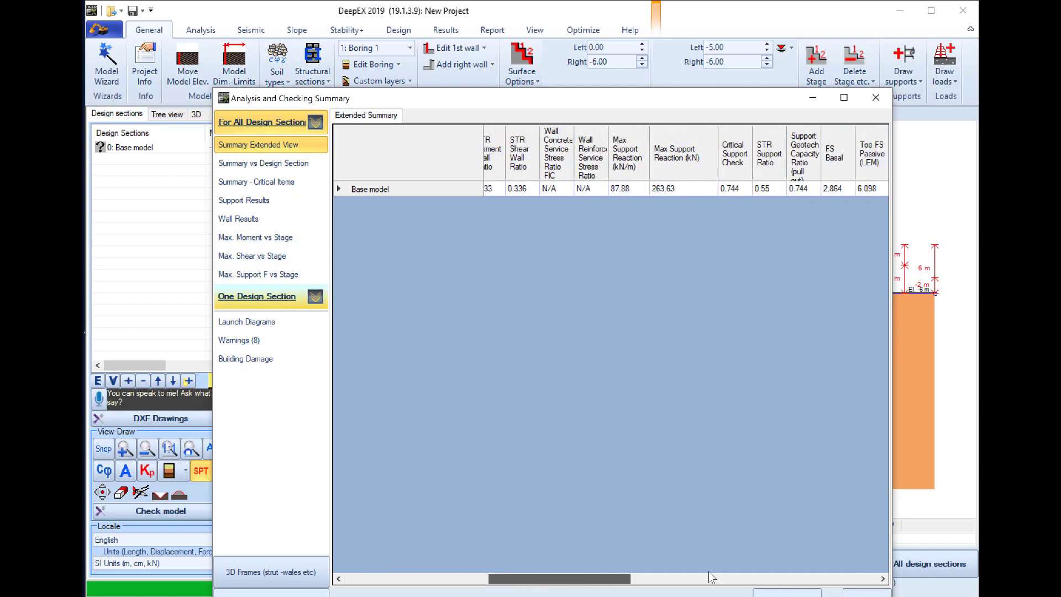
pyautogui.click(867, 591)
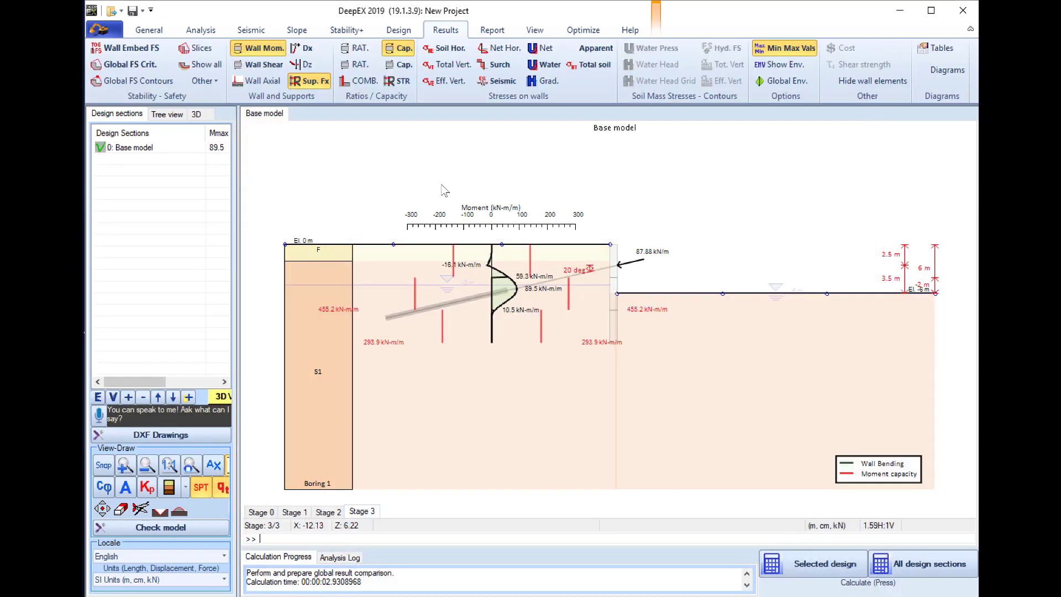
# Step: Examine the wall moment diagram against its capacity, and view the wall shear diagram with shear capacity before hiding the shear
pyautogui.scroll(2, 500, 291)
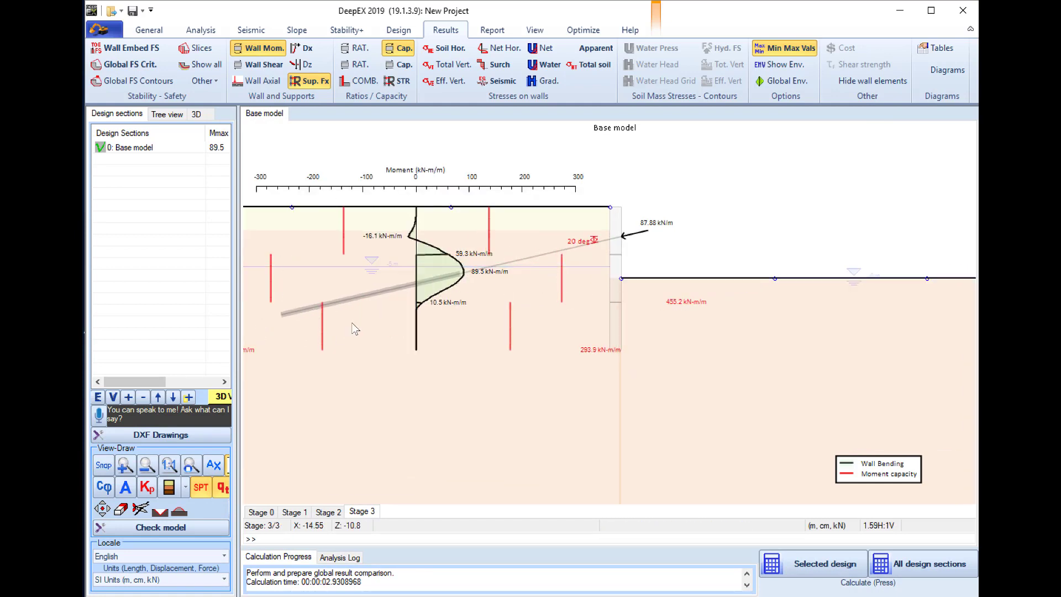
pyautogui.click(267, 65)
pyautogui.click(398, 65)
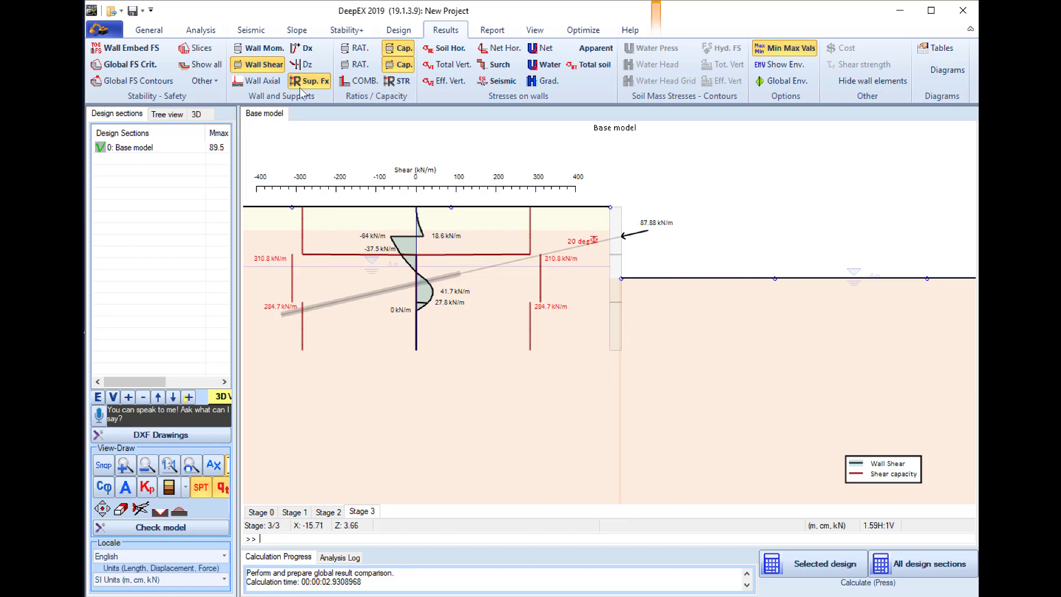
pyautogui.click(271, 65)
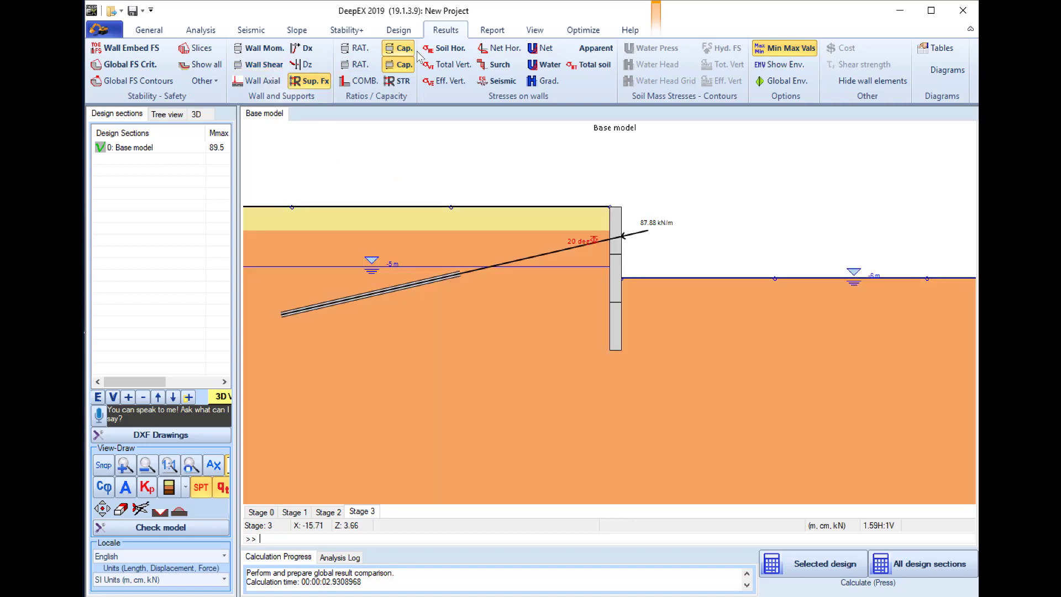
# Step: Display the effective horizontal soil pressures and horizontal wall displacement for Stage 3, and hide the support reactions
pyautogui.click(445, 48)
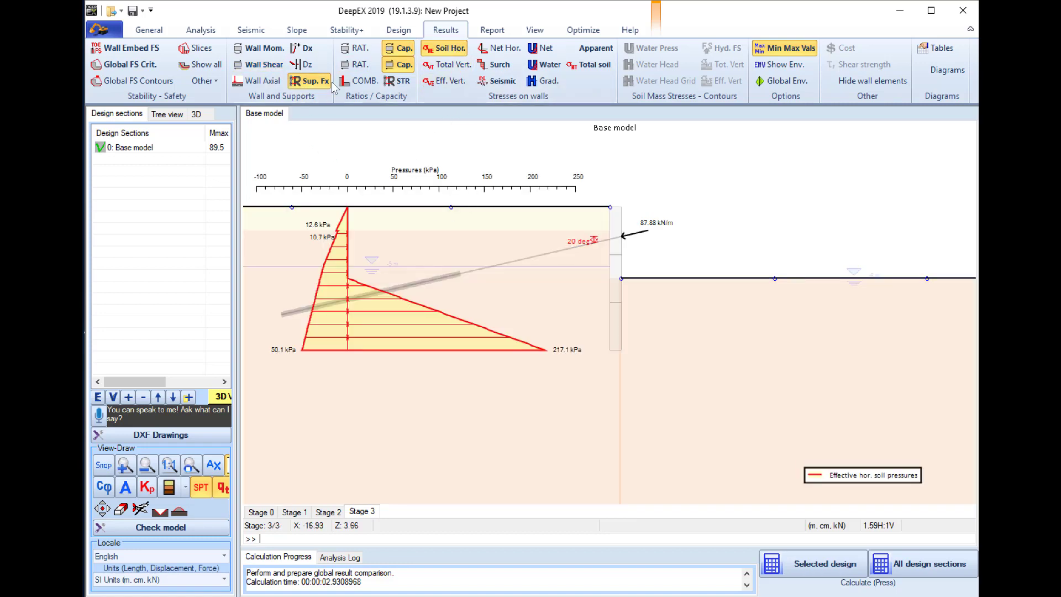
pyautogui.click(311, 49)
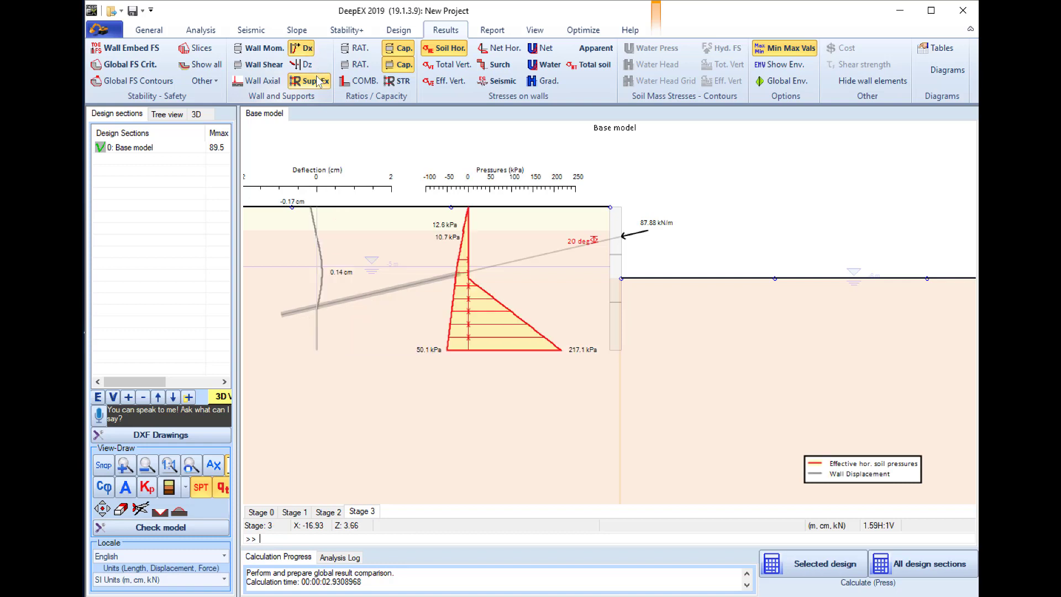
pyautogui.click(311, 81)
pyautogui.scroll(-3, 675, 385)
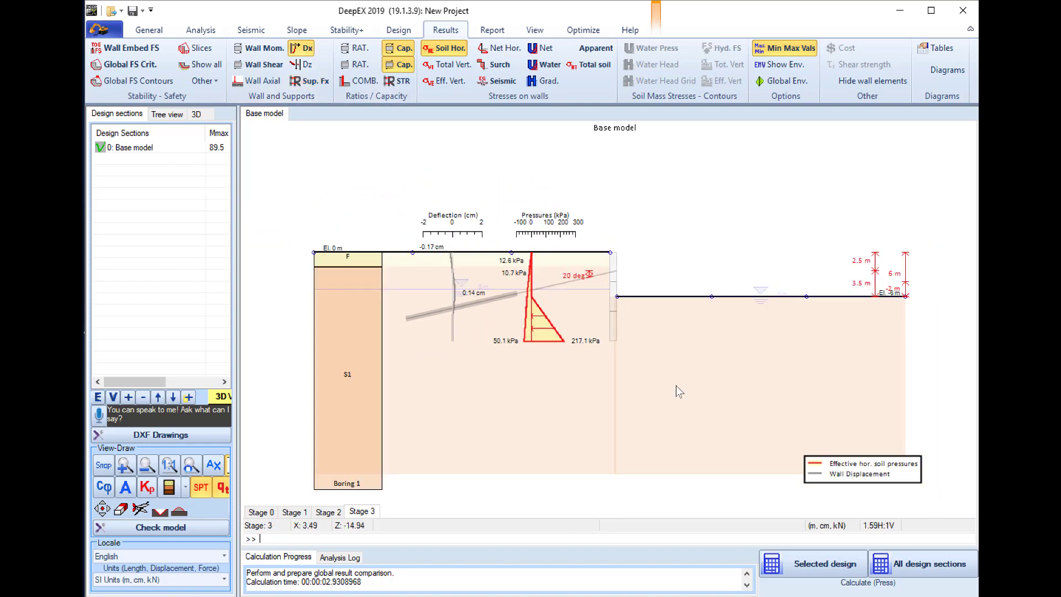